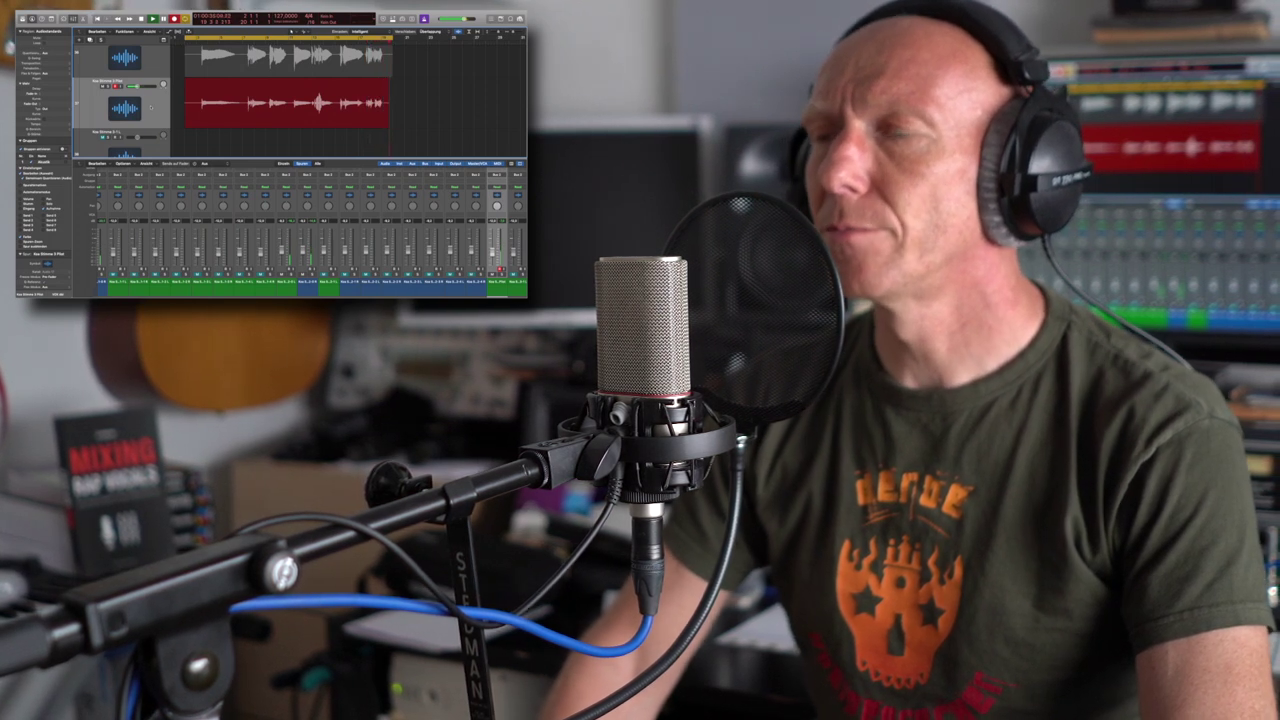
- Stop the running vocal take and start recording another one on the armed choir track
{"action": "key", "text": "space"}
{"action": "key", "text": "r"}
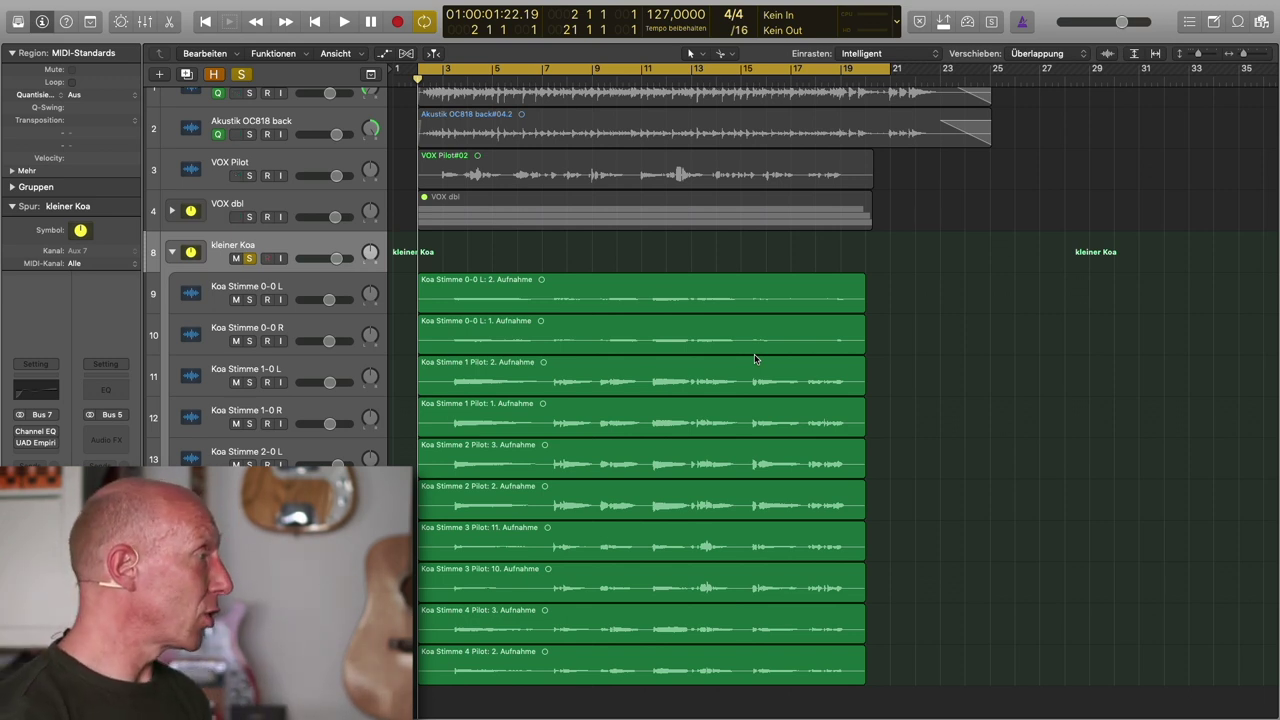
- Listen to the soloed kleiner Koa stack and inspect its ten voice channels in the mixer
{"action": "scroll", "coordinate": [461, 97], "scroll_direction": "up", "scroll_amount": 1}
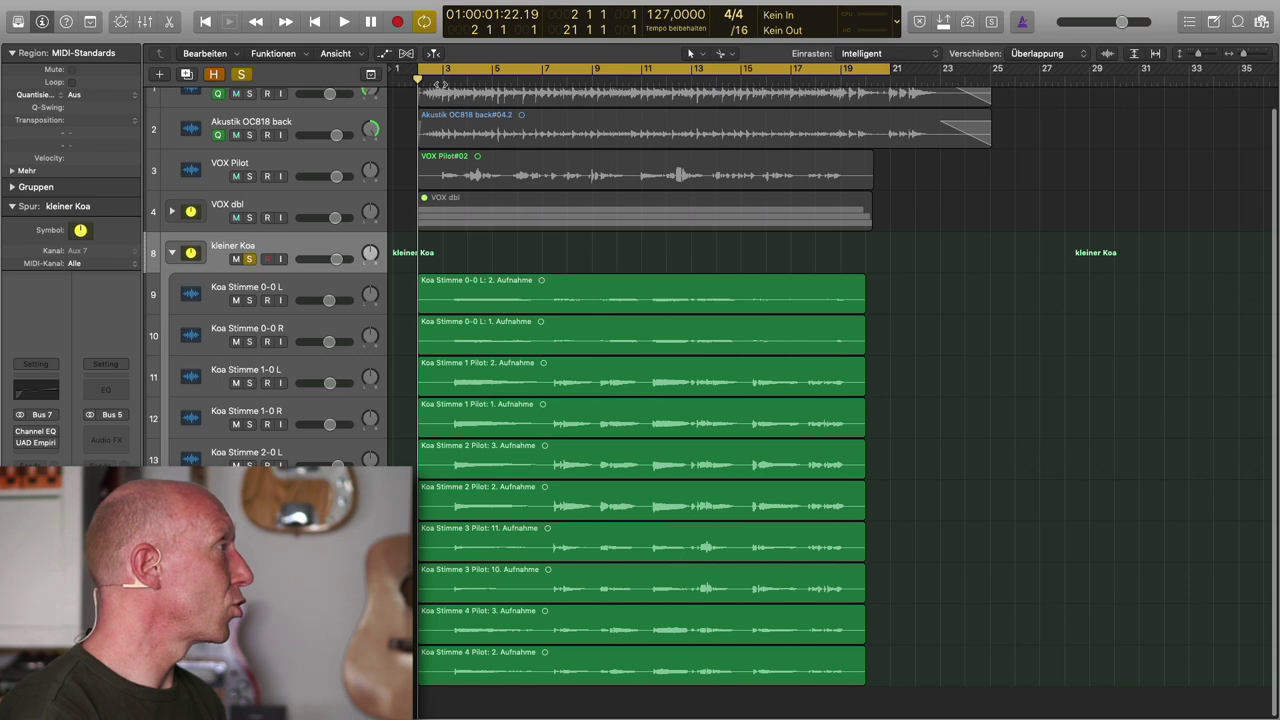
{"action": "key", "text": "space"}
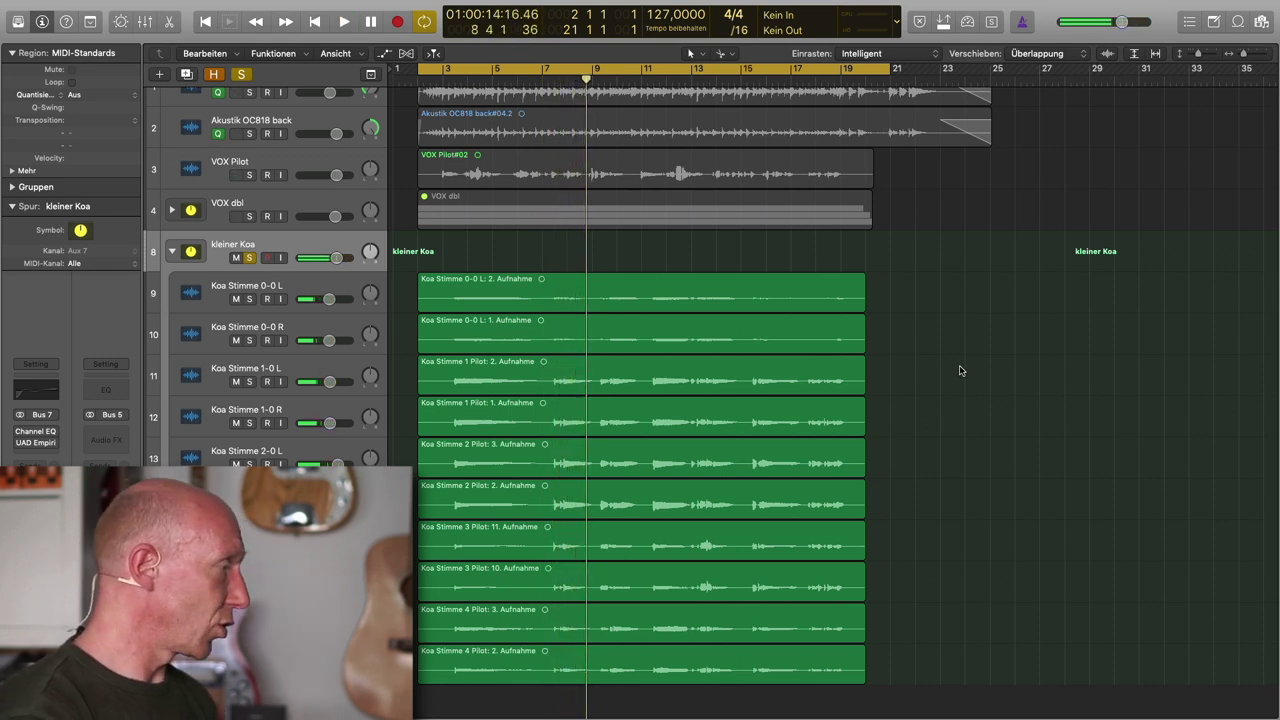
{"action": "key", "text": "x"}
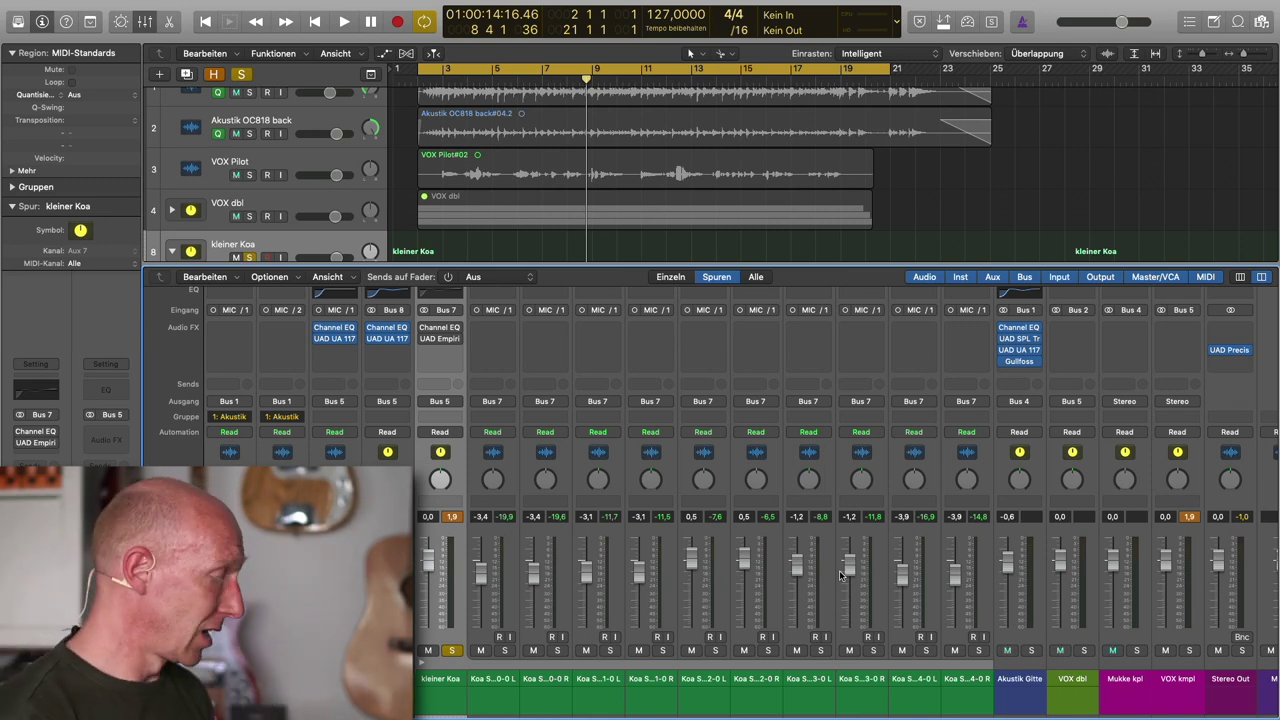
{"action": "key", "text": "x"}
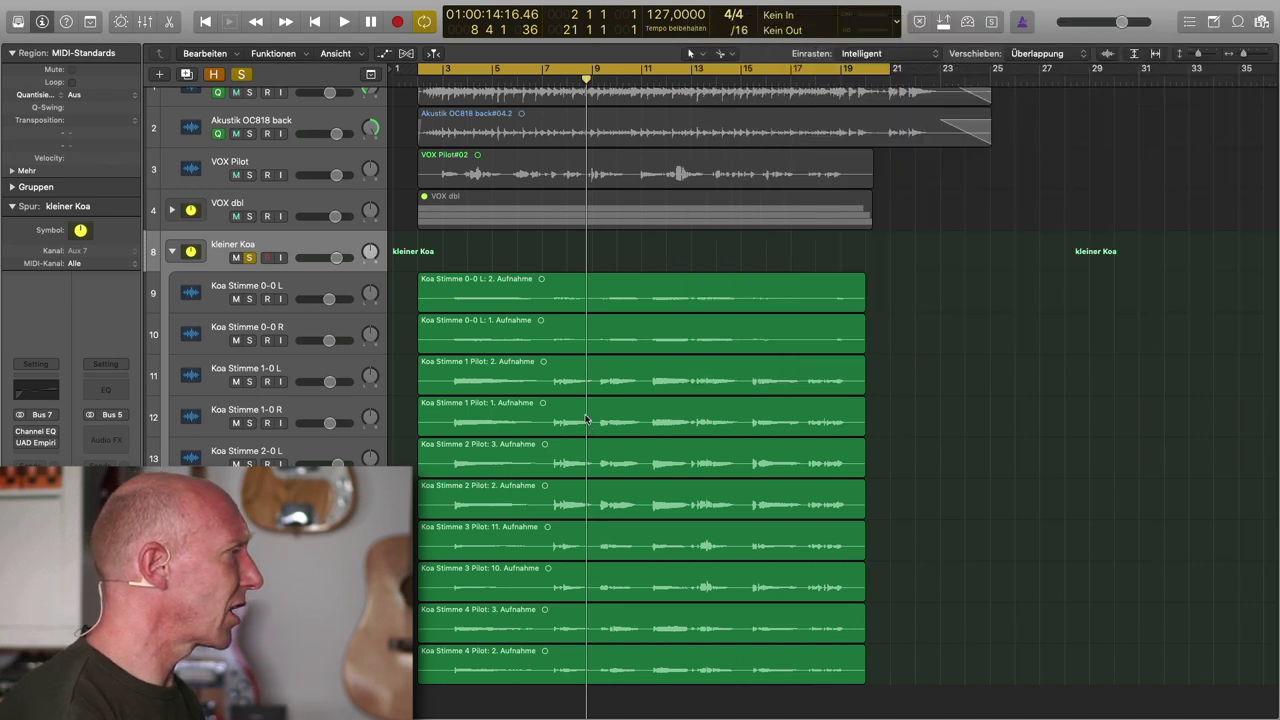
- Cut out the silent passages between the sung phrases in all ten Koa Stimme regions
{"action": "scroll", "coordinate": [586, 418], "scroll_direction": "left", "scroll_amount": 1}
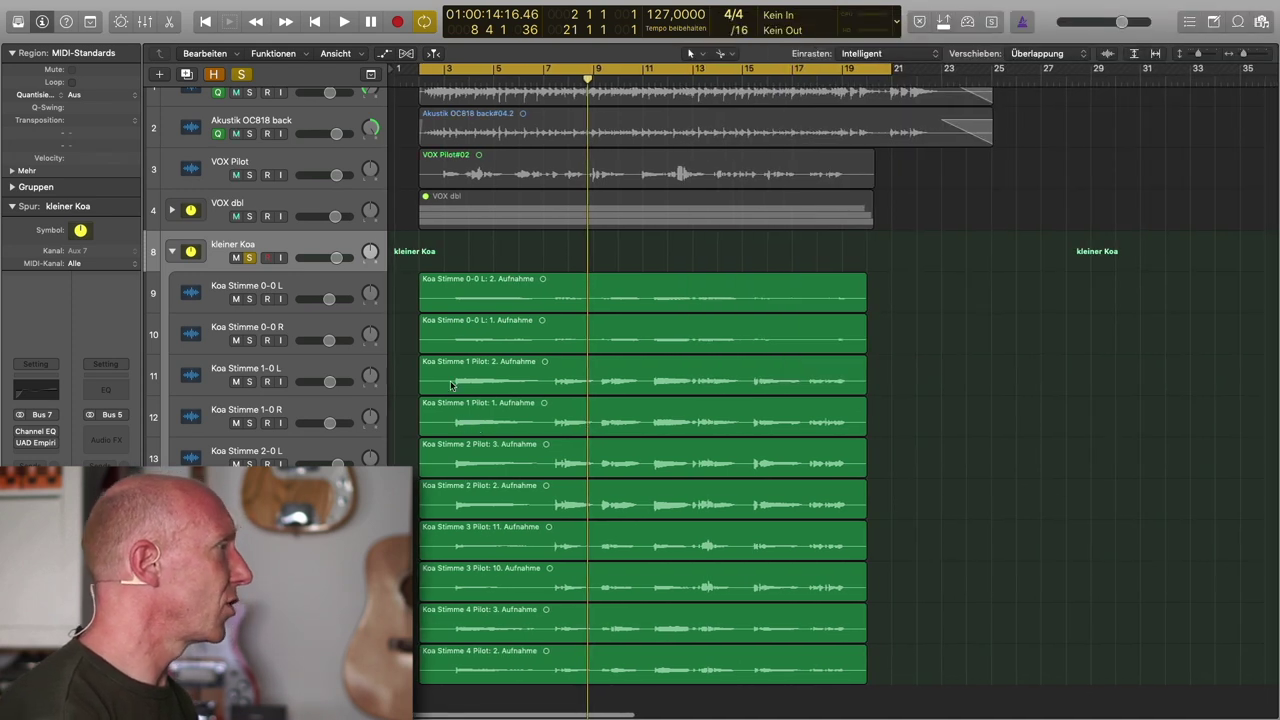
{"action": "left_click_drag", "start_coordinate": [409, 300], "coordinate": [529, 689]}
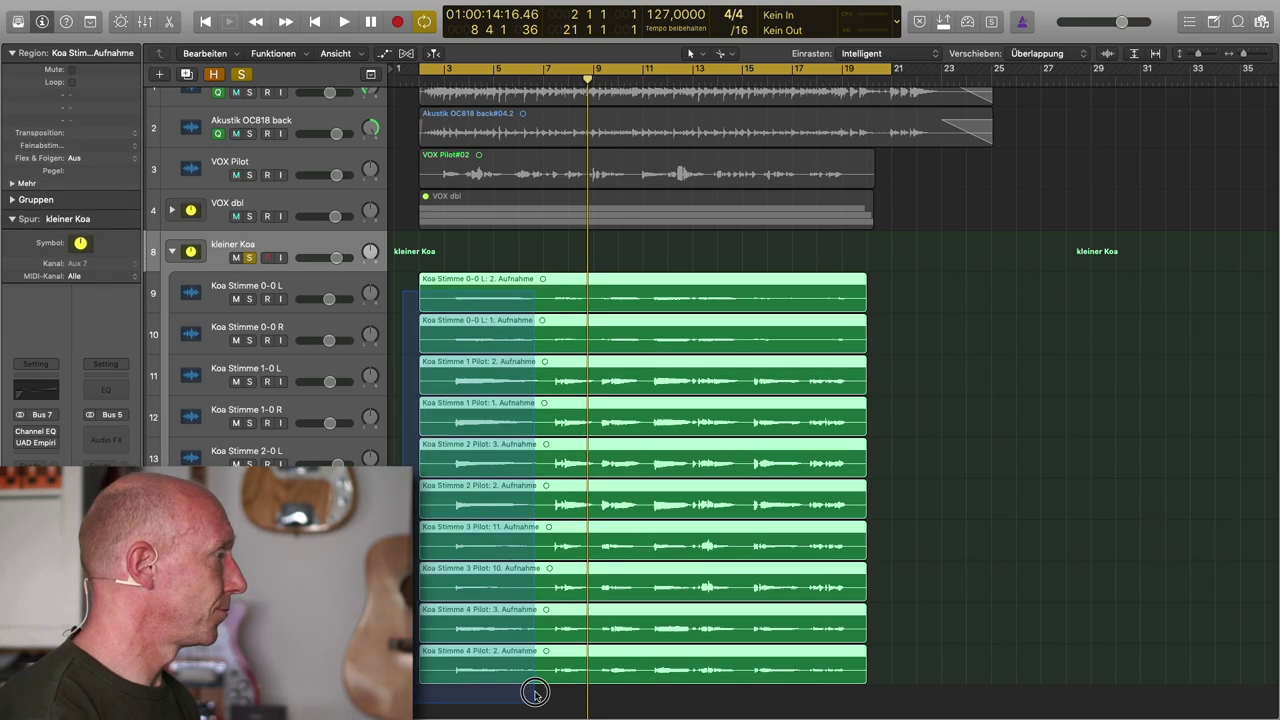
{"action": "key", "text": "z"}
{"action": "left_click_drag", "start_coordinate": [546, 400], "coordinate": [786, 363]}
{"action": "scroll", "coordinate": [786, 400], "scroll_direction": "right", "scroll_amount": 4}
{"action": "left_click_drag", "start_coordinate": [814, 443], "coordinate": [1020, 437]}
{"action": "scroll", "coordinate": [940, 443], "scroll_direction": "right", "scroll_amount": 2}
{"action": "scroll", "coordinate": [1000, 440], "scroll_direction": "right", "scroll_amount": 3}
{"action": "left_click_drag", "start_coordinate": [914, 440], "coordinate": [1014, 434]}
{"action": "scroll", "coordinate": [975, 440], "scroll_direction": "right", "scroll_amount": 4}
{"action": "scroll", "coordinate": [1000, 440], "scroll_direction": "right", "scroll_amount": 4}
{"action": "left_click_drag", "start_coordinate": [905, 445], "coordinate": [961, 448]}
{"action": "scroll", "coordinate": [944, 450], "scroll_direction": "right", "scroll_amount": 2}
{"action": "scroll", "coordinate": [944, 450], "scroll_direction": "right", "scroll_amount": 2}
- Add fade-outs to the ends of the cut phrases across all ten Koa Stimme tracks
{"action": "left_click_drag", "start_coordinate": [1129, 200], "coordinate": [1006, 297]}
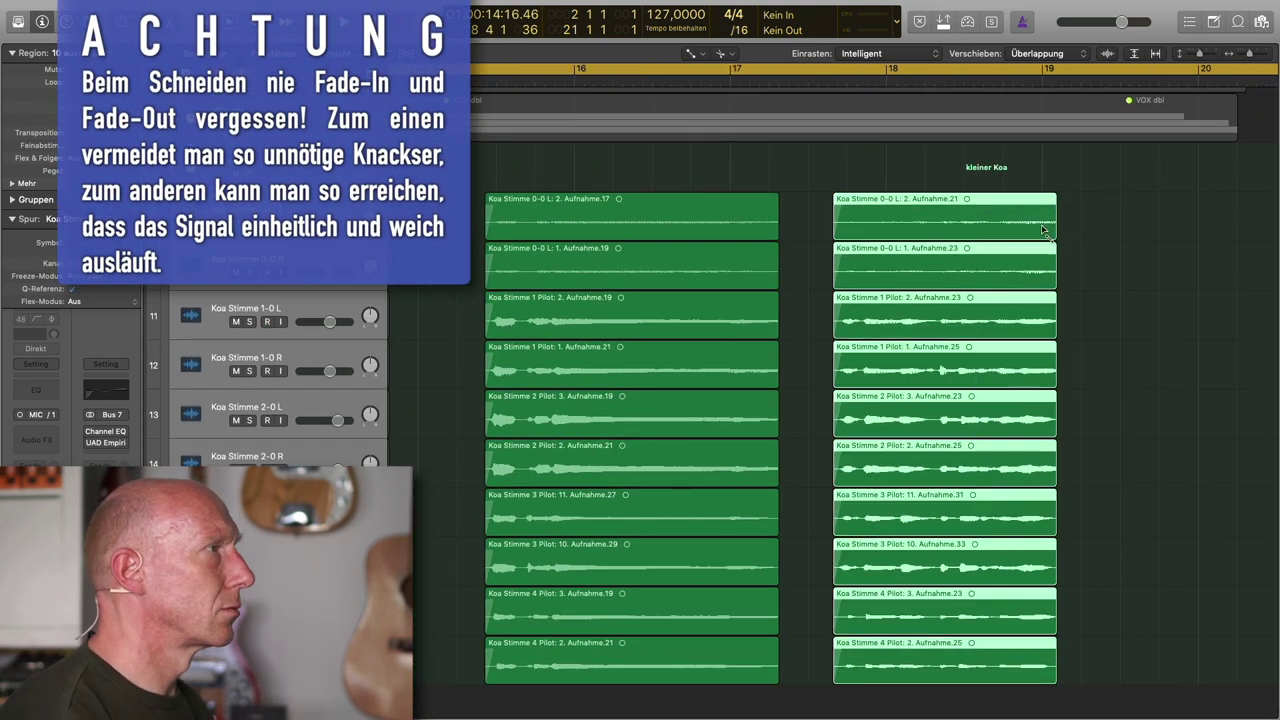
{"action": "left_click", "coordinate": [864, 298]}
{"action": "scroll", "coordinate": [864, 298], "scroll_direction": "left", "scroll_amount": 10}
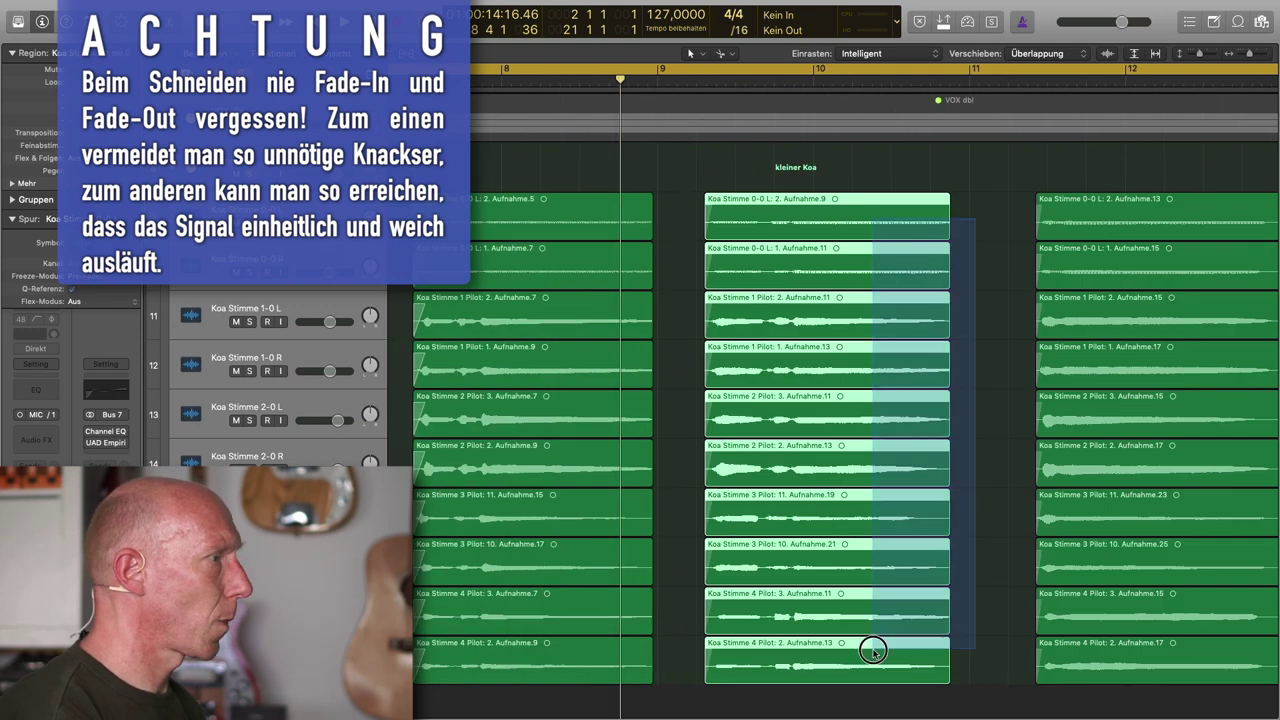
{"action": "left_click_drag", "start_coordinate": [1052, 224], "coordinate": [990, 304]}
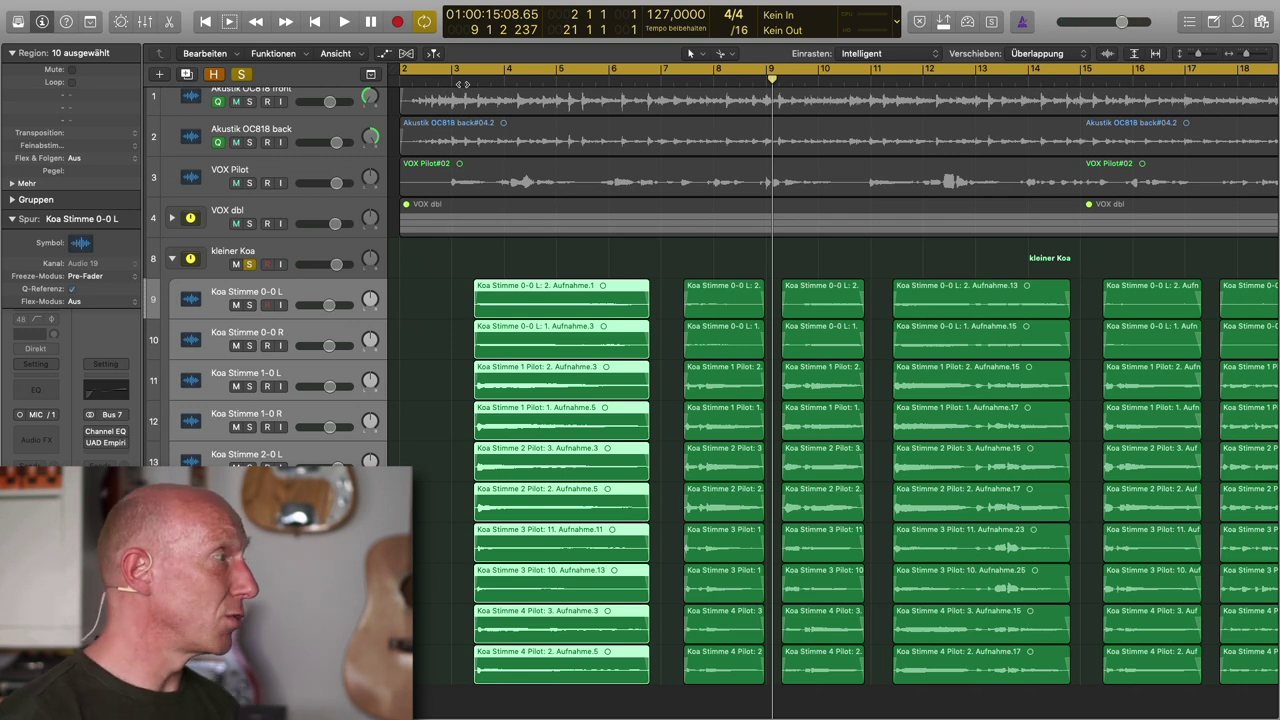
- Pan the Koa Stimme L channels to -64 and the R channels to +63 in the mixer
{"action": "key", "text": "x"}
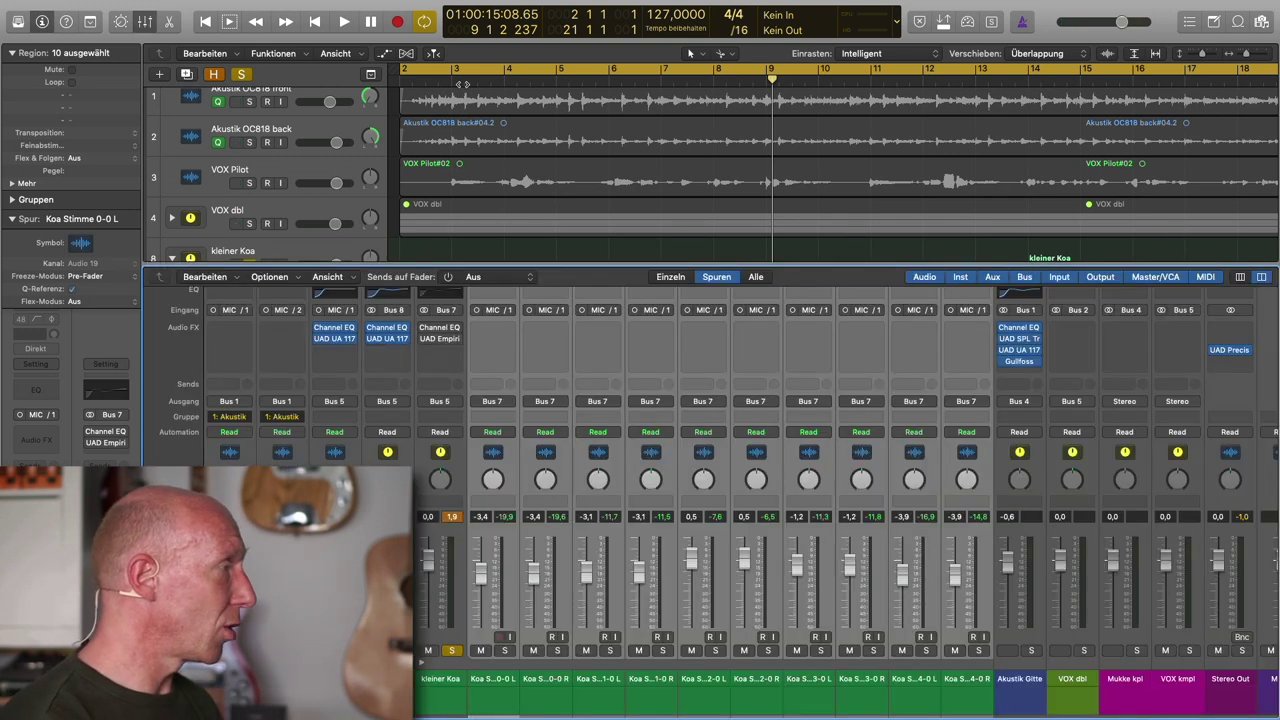
{"action": "left_click", "coordinate": [462, 478]}
{"action": "left_click", "coordinate": [503, 474]}
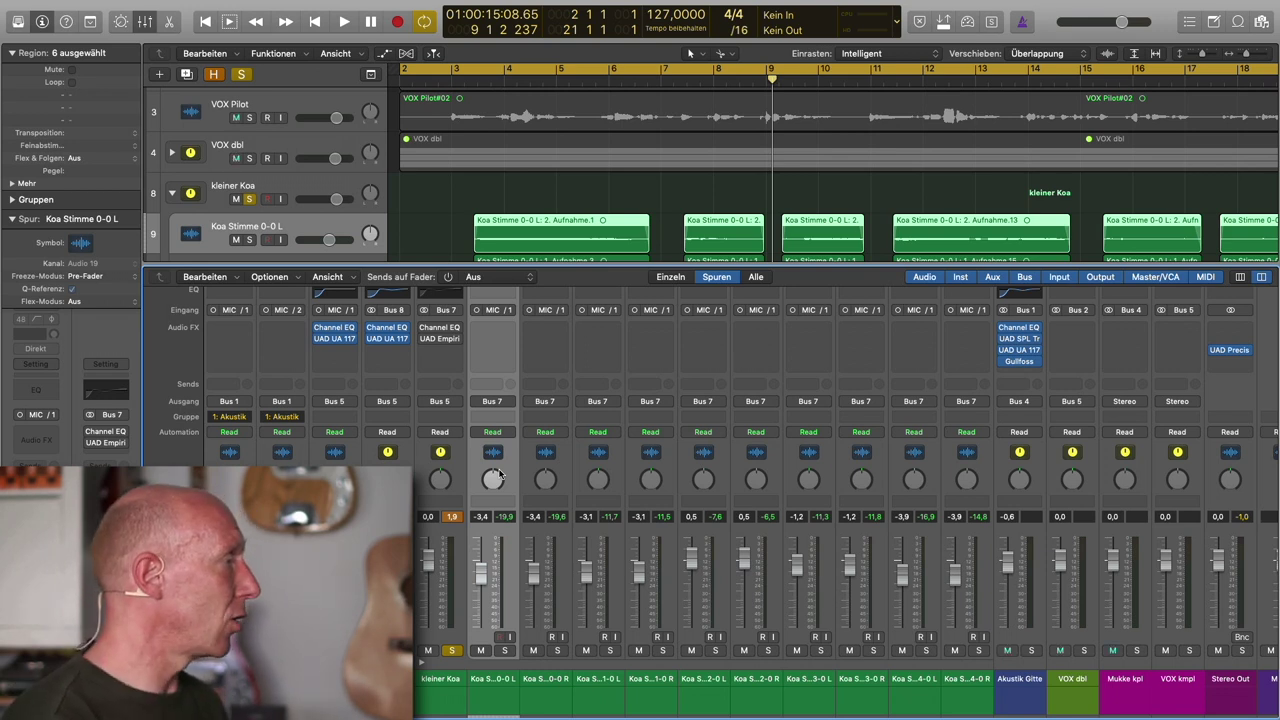
{"action": "left_click_drag", "start_coordinate": [500, 484], "coordinate": [514, 627]}
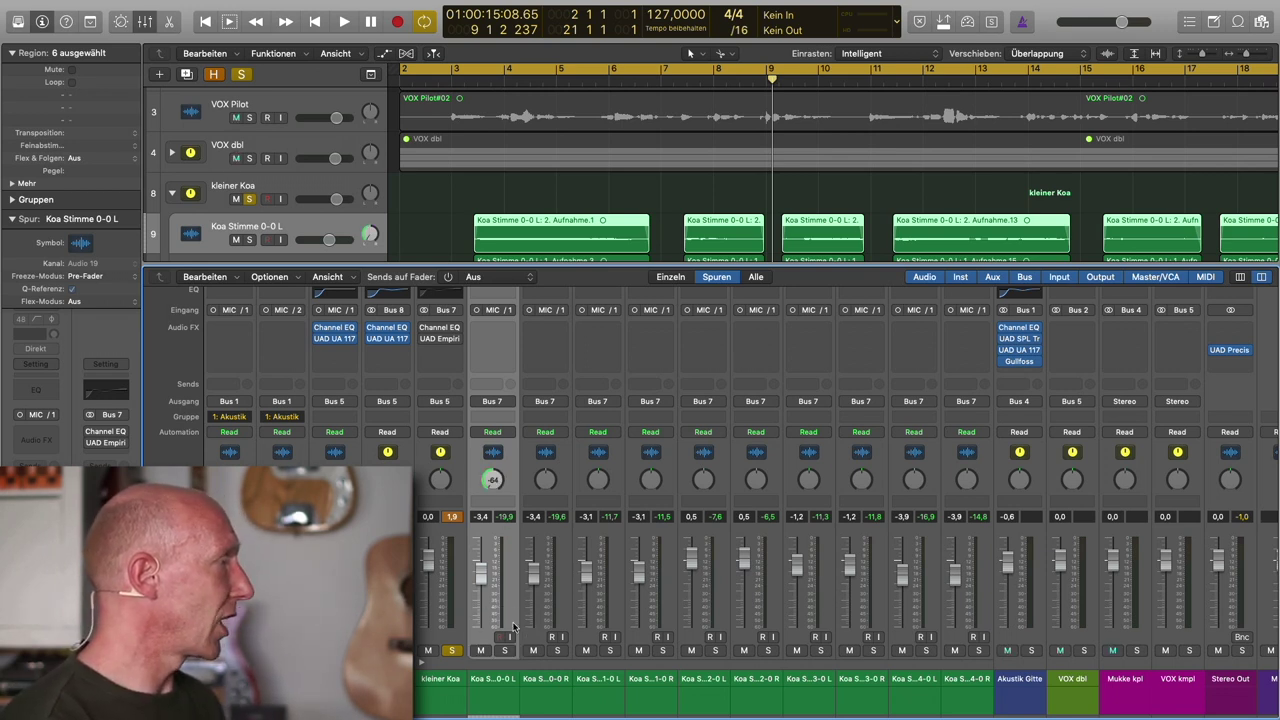
{"action": "left_click_drag", "start_coordinate": [550, 485], "coordinate": [540, 333]}
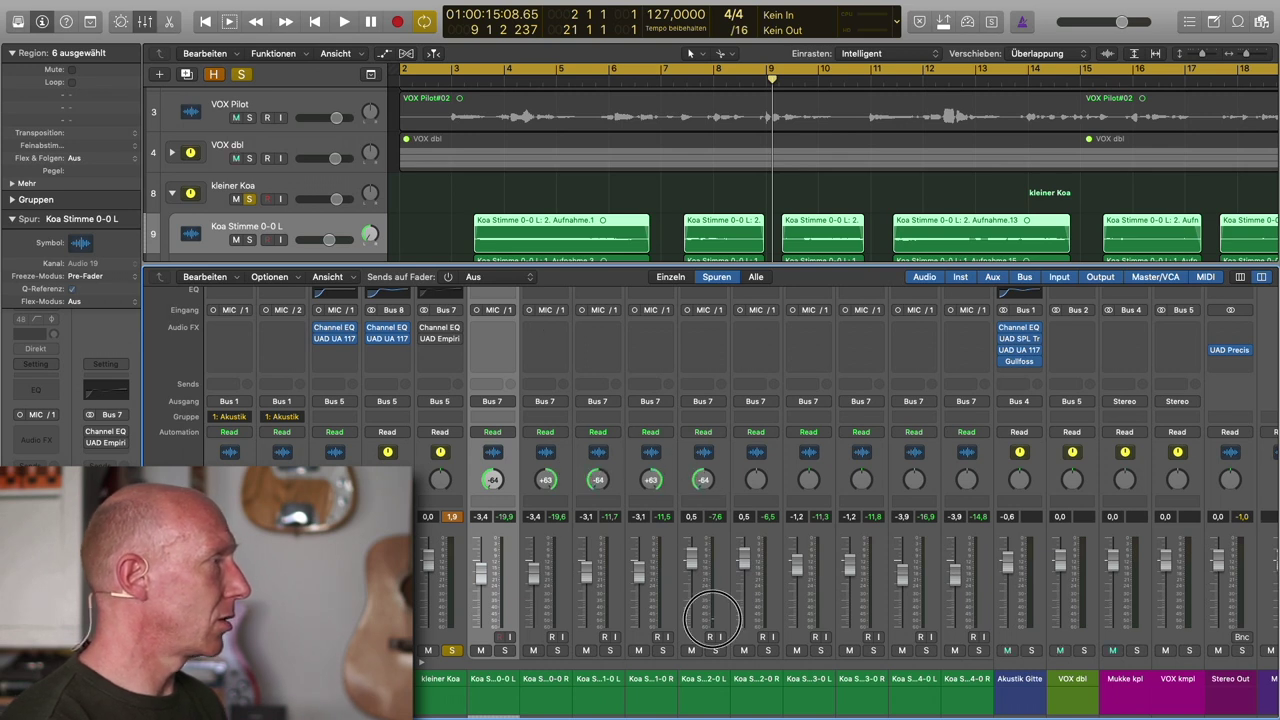
{"action": "left_click_drag", "start_coordinate": [757, 482], "coordinate": [765, 351]}
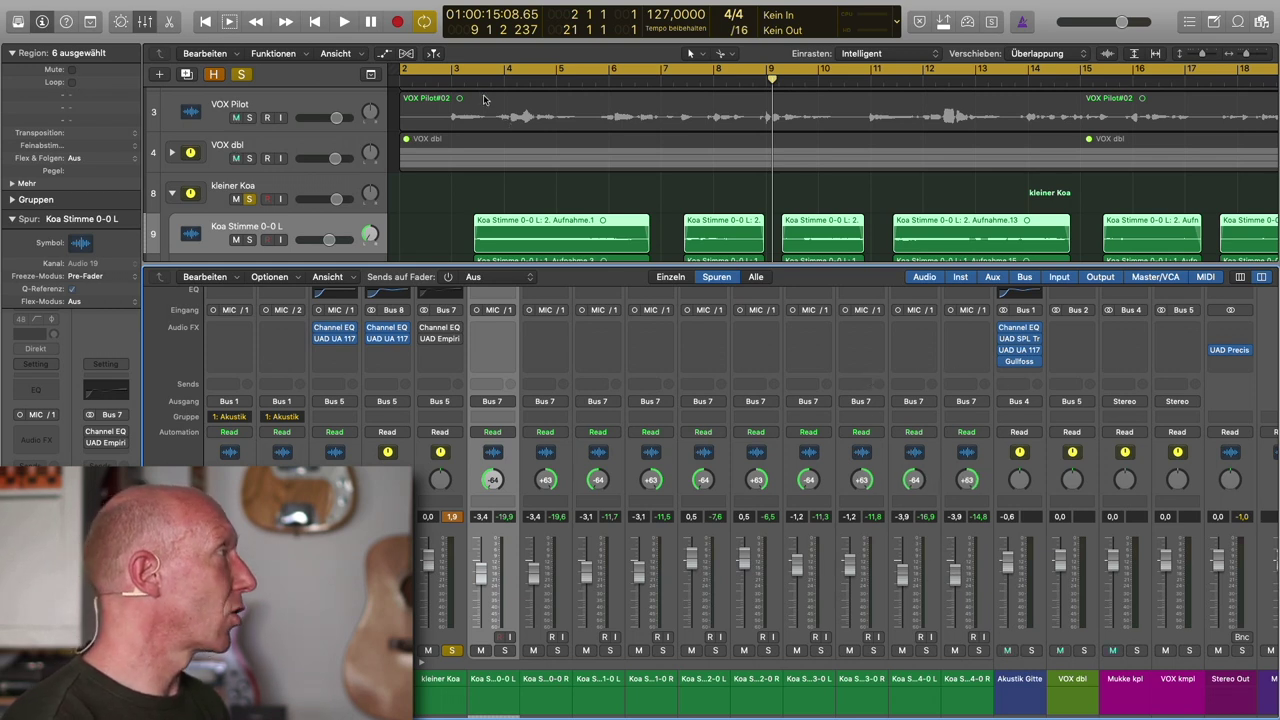
- Play back the panned choir and unsolo kleiner Koa to hear it within the full arrangement
{"action": "key", "text": "space"}
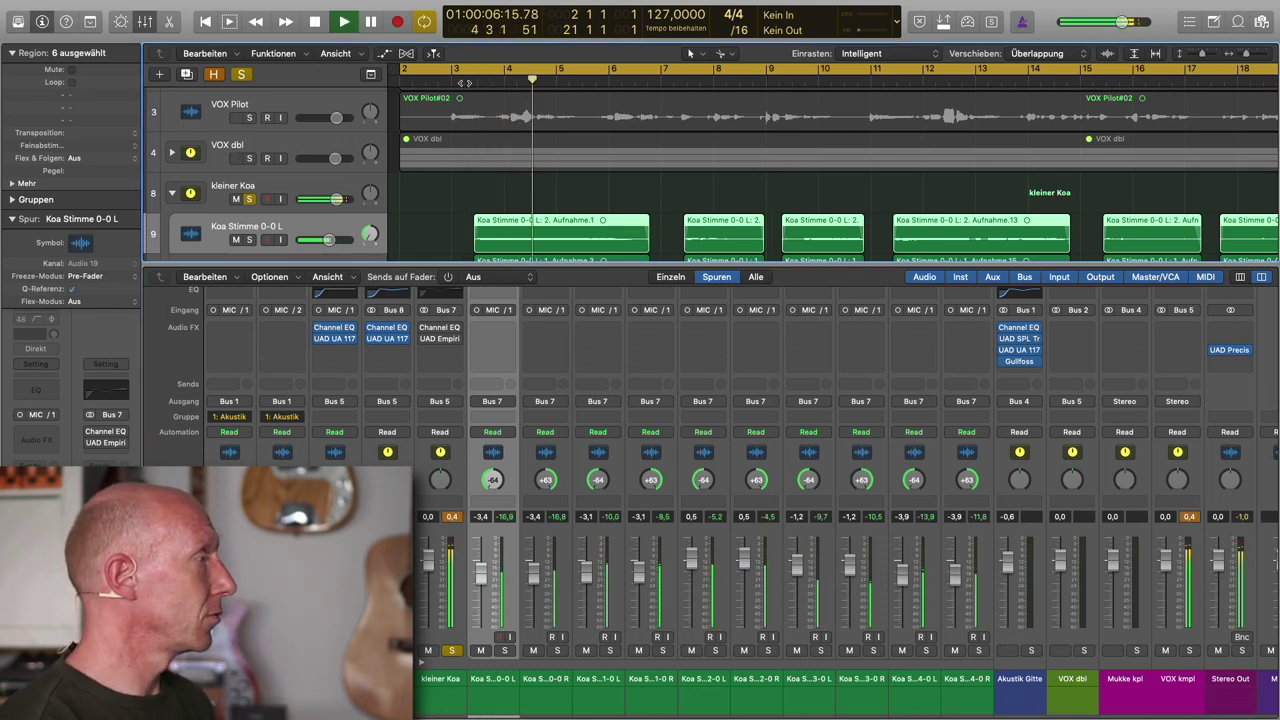
{"action": "left_click", "coordinate": [453, 651]}
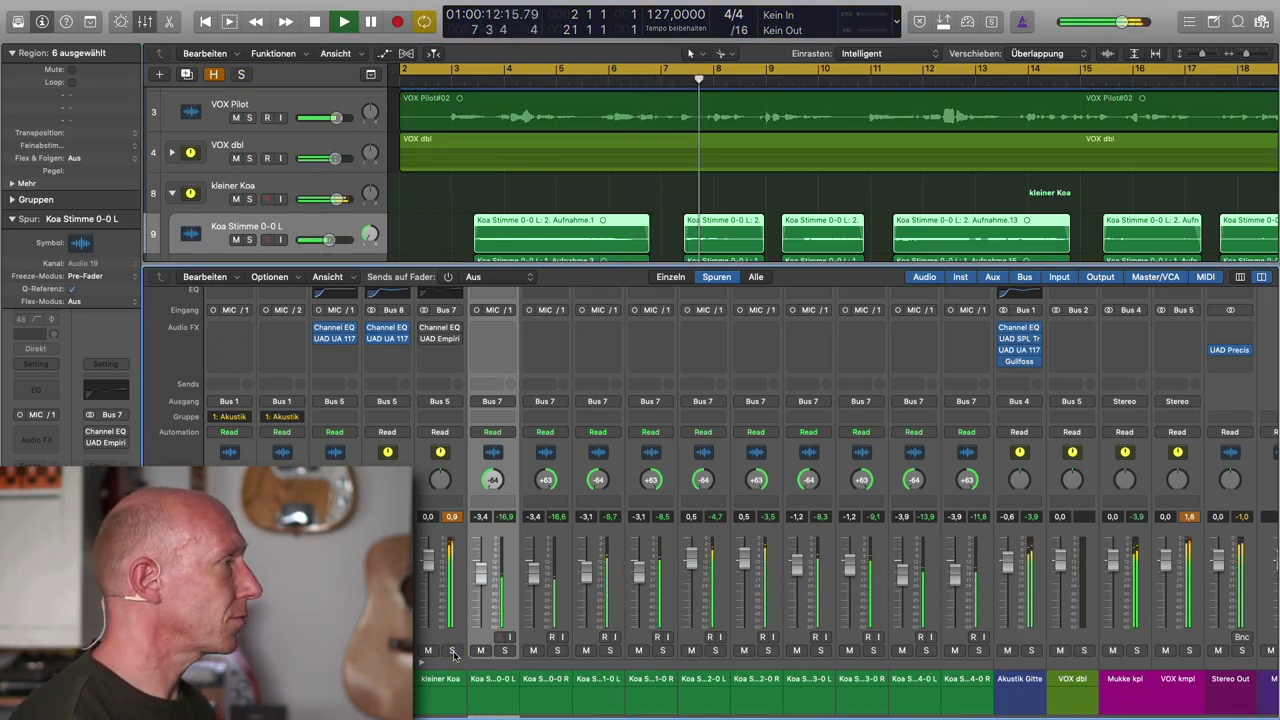
{"action": "key", "text": "x"}
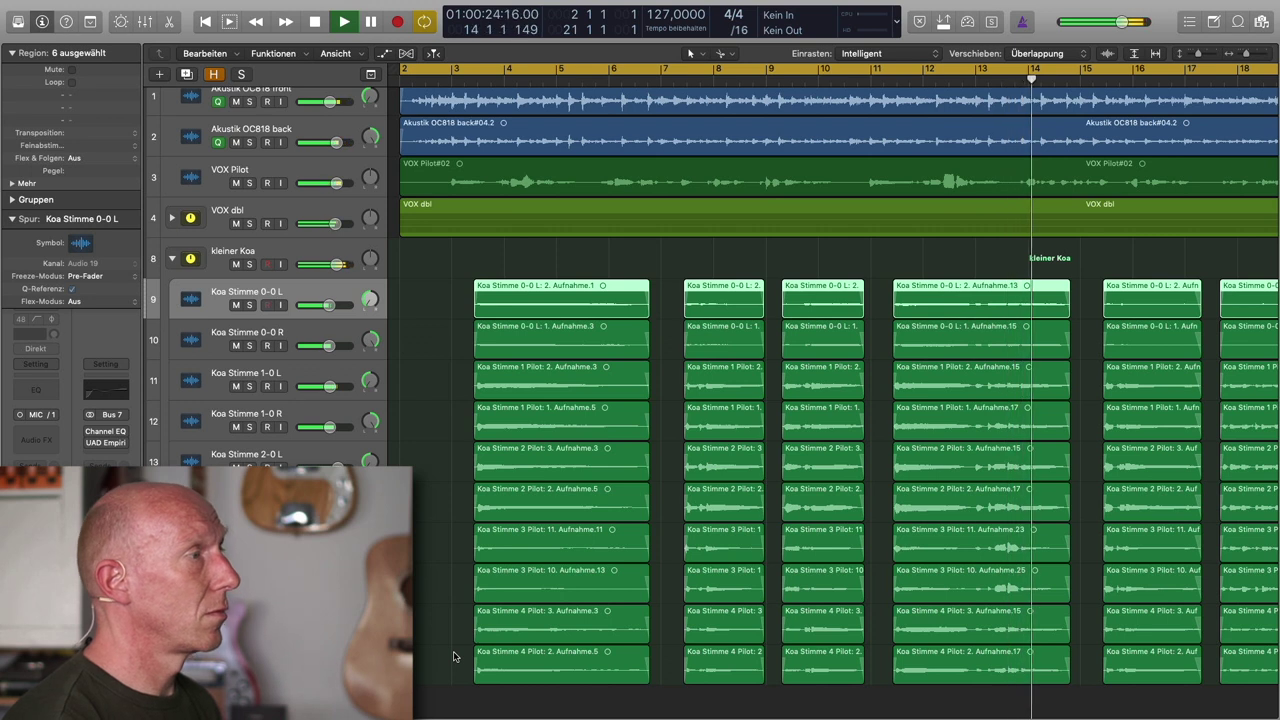
{"action": "key", "text": "space"}
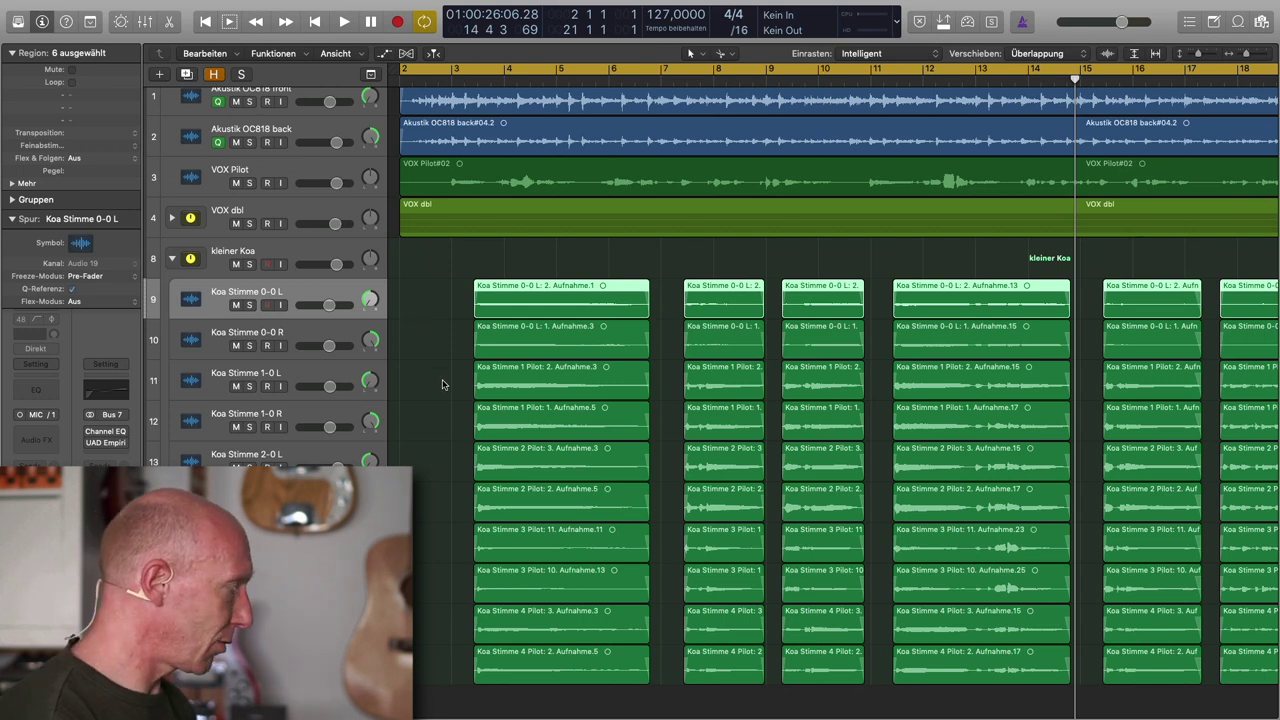
- Open the Channel EQ on the kleiner Koa bus and switch it on
{"action": "key", "text": "x"}
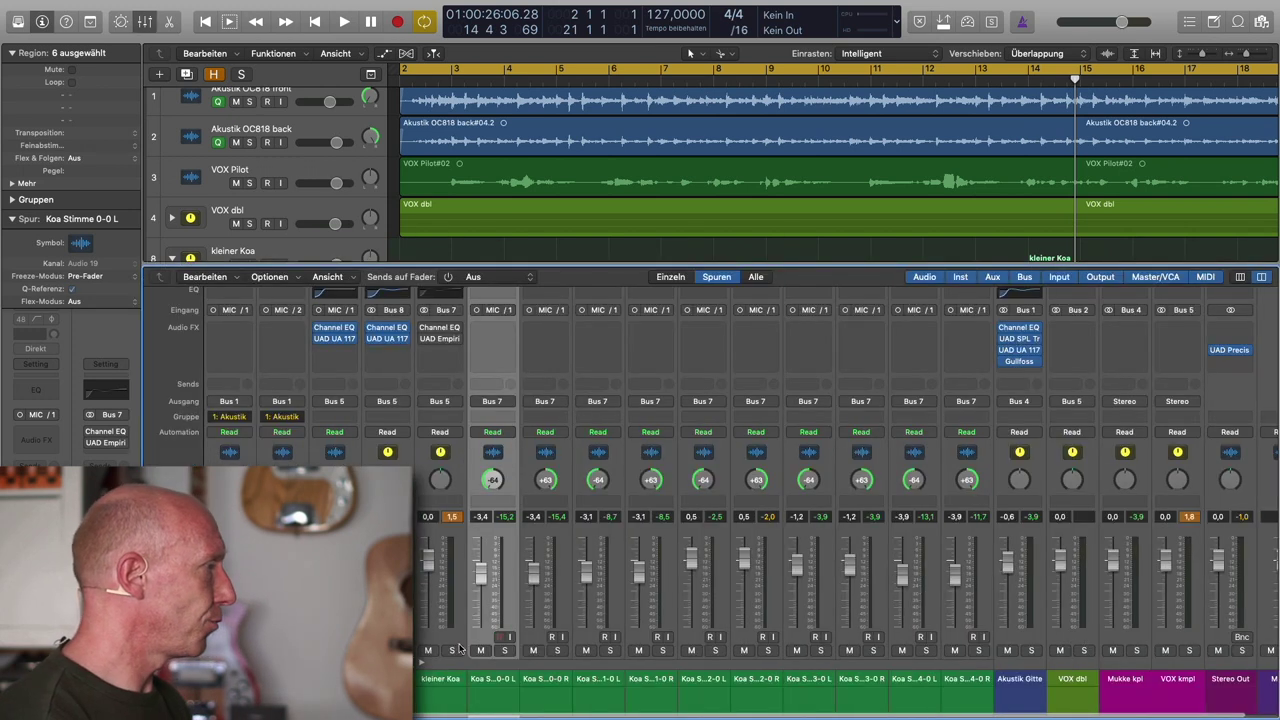
{"action": "left_click", "coordinate": [445, 641]}
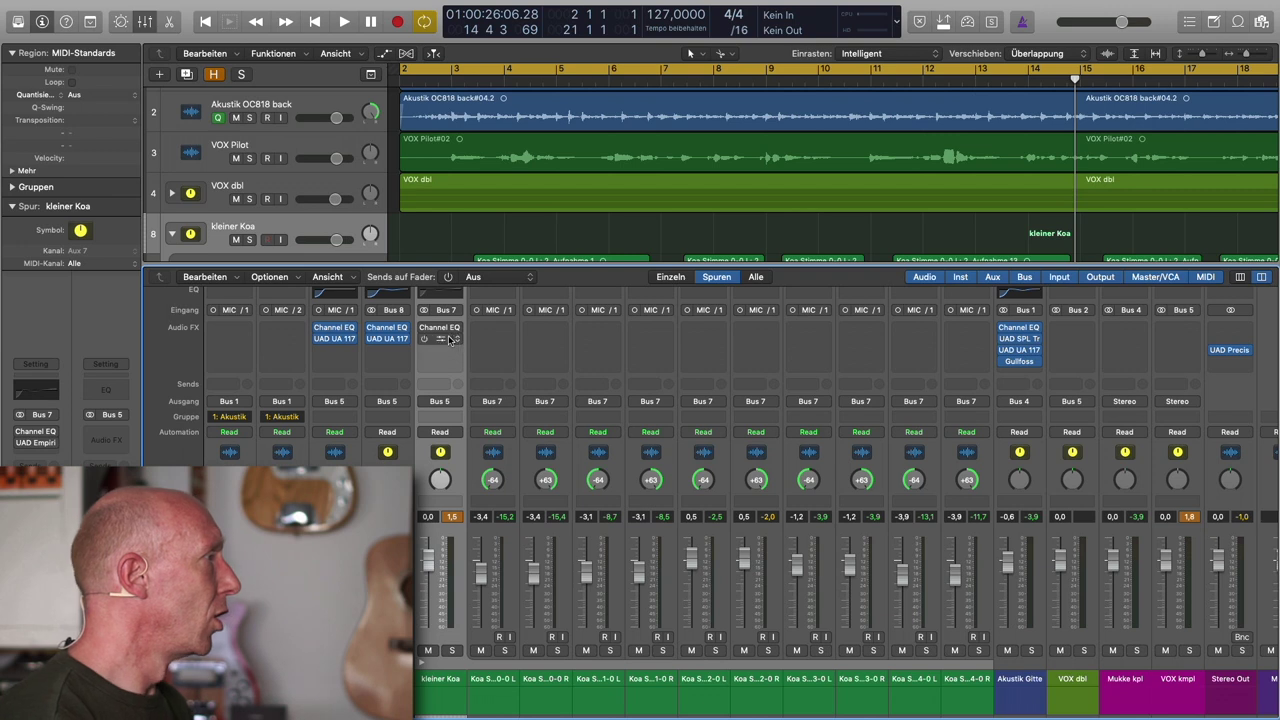
{"action": "left_click", "coordinate": [441, 329]}
{"action": "left_click_drag", "start_coordinate": [757, 348], "coordinate": [816, 213]}
{"action": "left_click", "coordinate": [600, 440]}
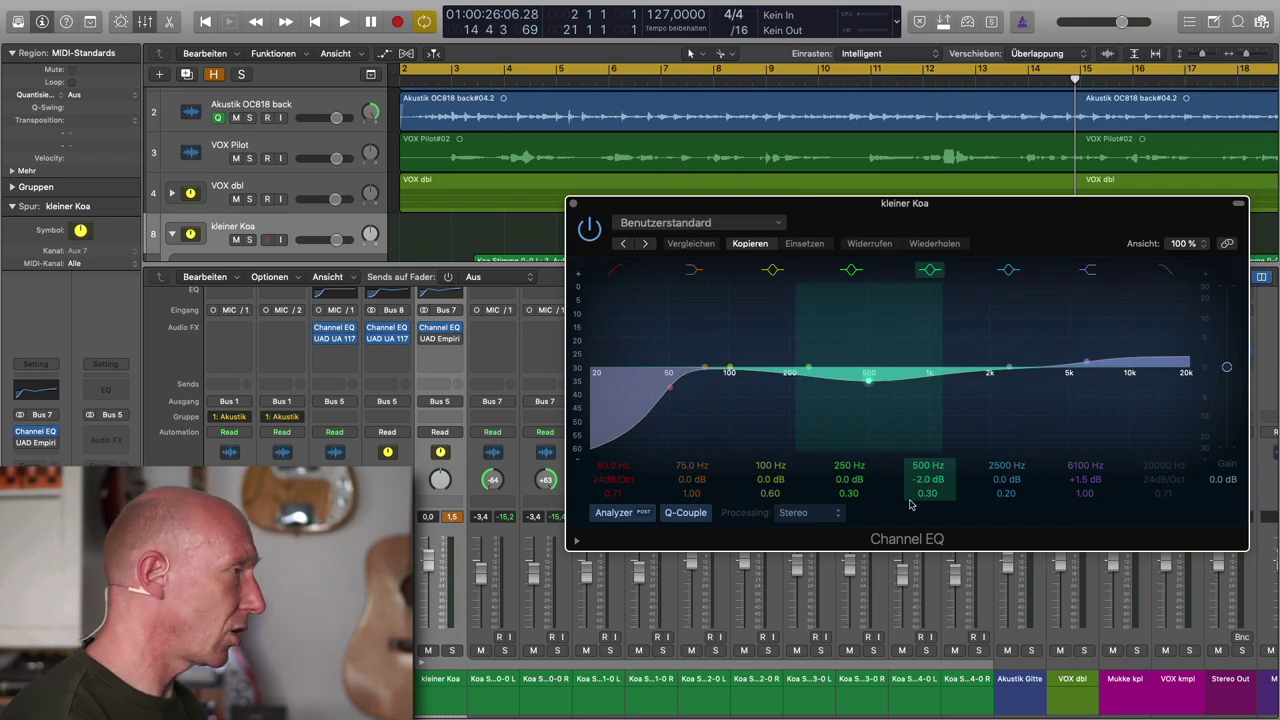
- Solo kleiner Koa and, during playback, audition the 500 Hz band at +13.5 dB before returning it to -2.0 dB
{"action": "left_click", "coordinate": [248, 240]}
{"action": "key", "text": "Return"}
{"action": "key", "text": "space"}
{"action": "left_click_drag", "start_coordinate": [922, 479], "coordinate": [922, 418]}
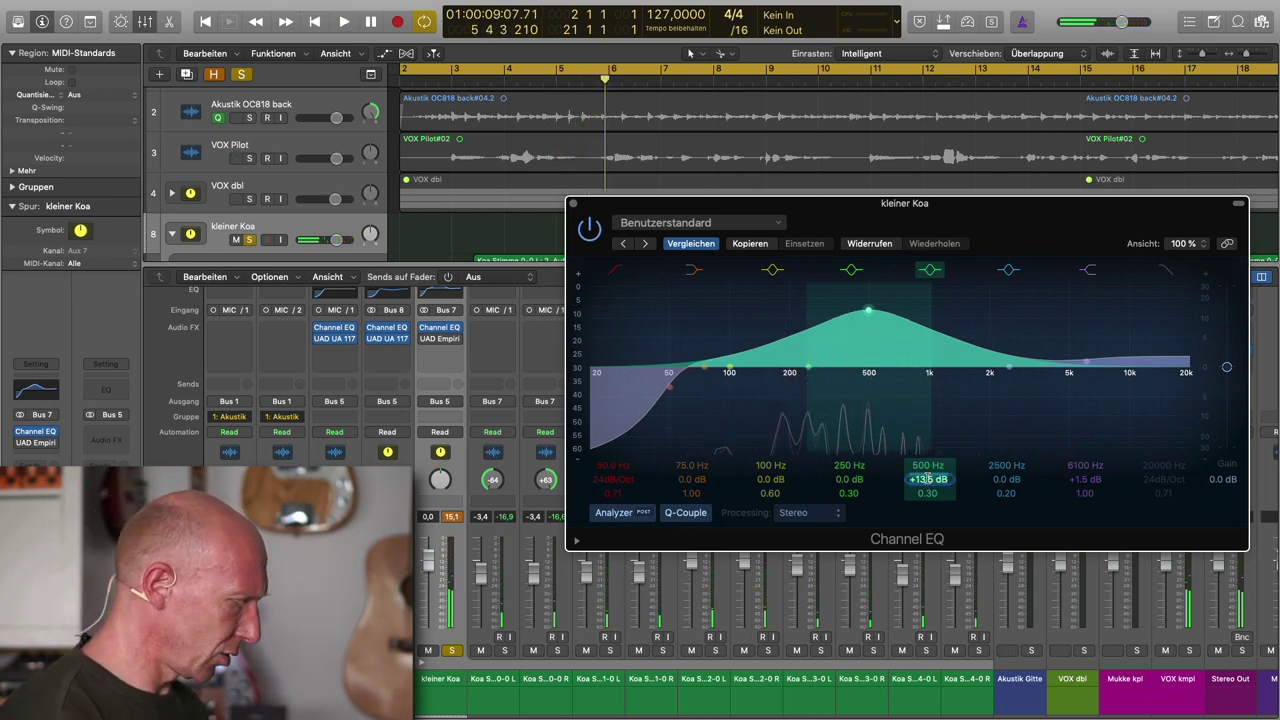
{"action": "left_click_drag", "start_coordinate": [928, 479], "coordinate": [928, 500]}
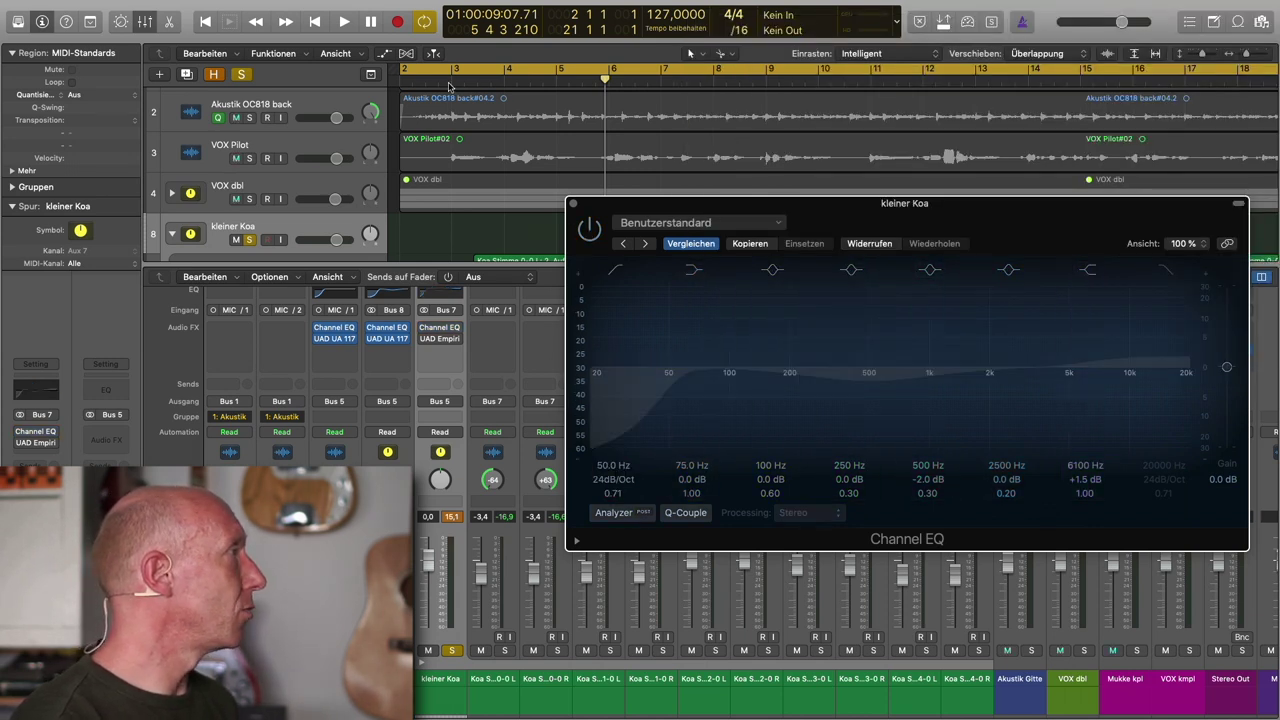
- Compare the choir with the Channel EQ off and on during playback, leaving the EQ on and closing its window
{"action": "left_click", "coordinate": [449, 86]}
{"action": "key", "text": "space"}
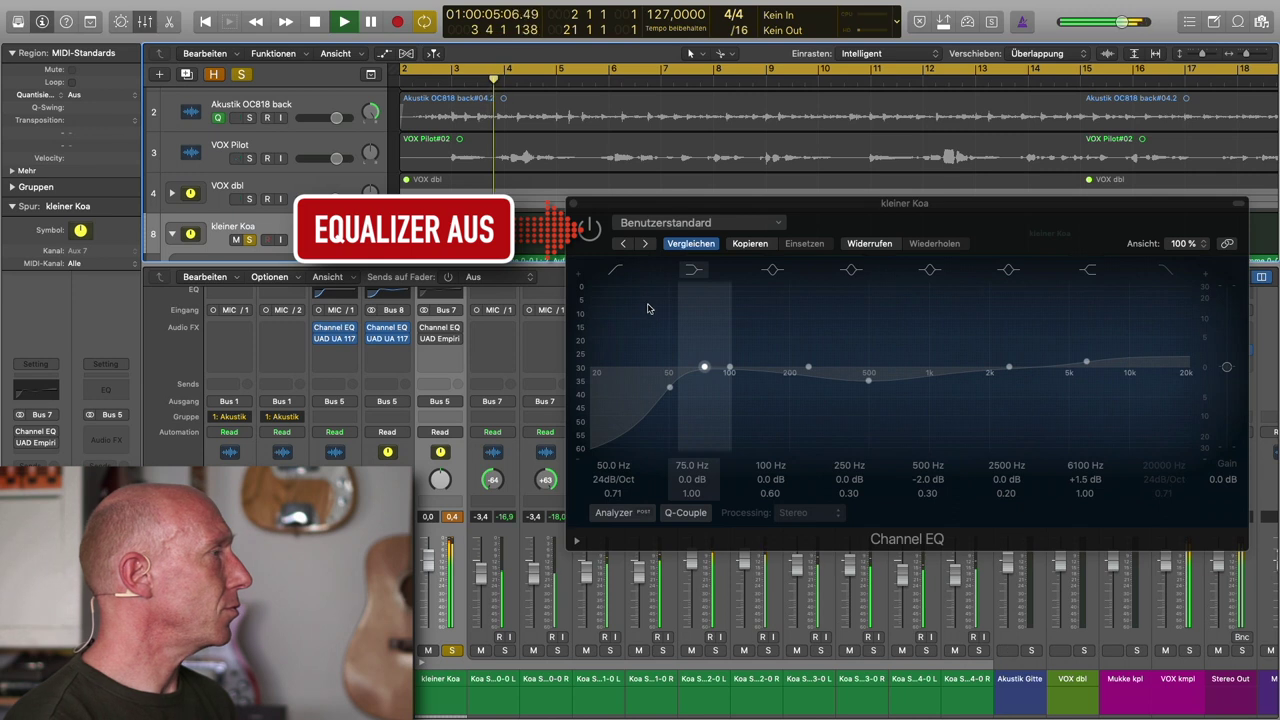
{"action": "left_click", "coordinate": [591, 228]}
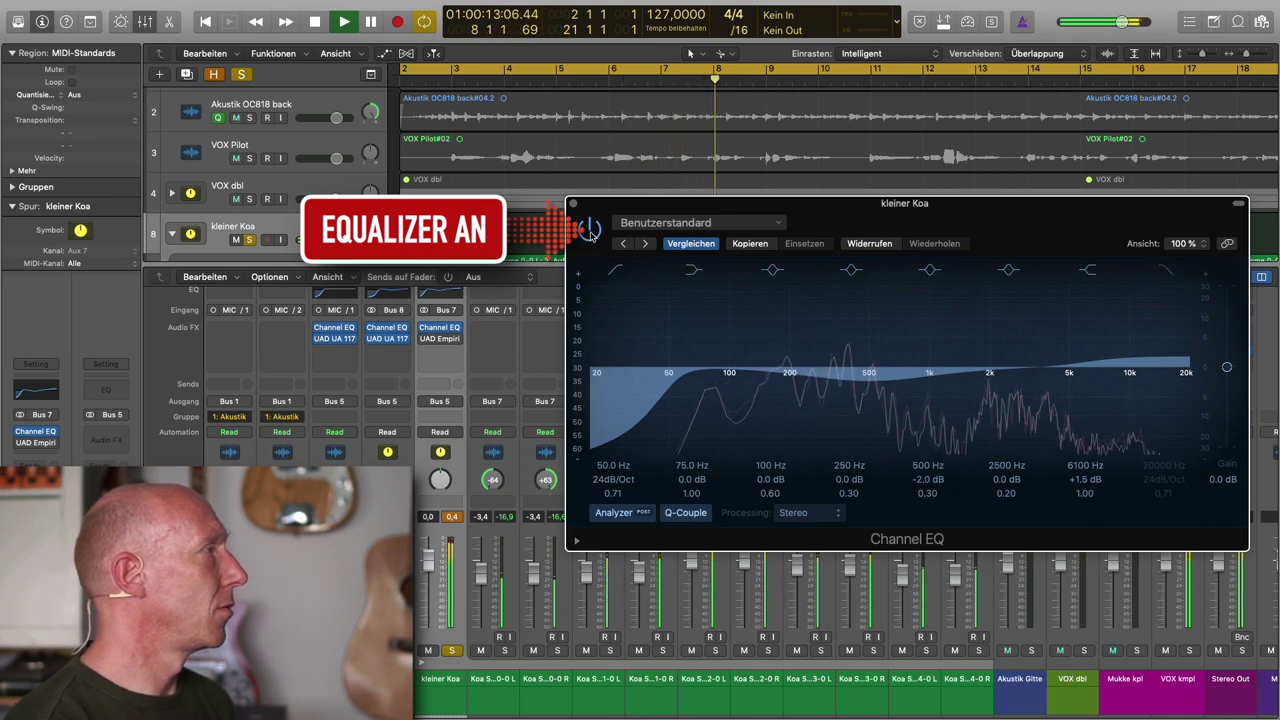
{"action": "left_click", "coordinate": [591, 231]}
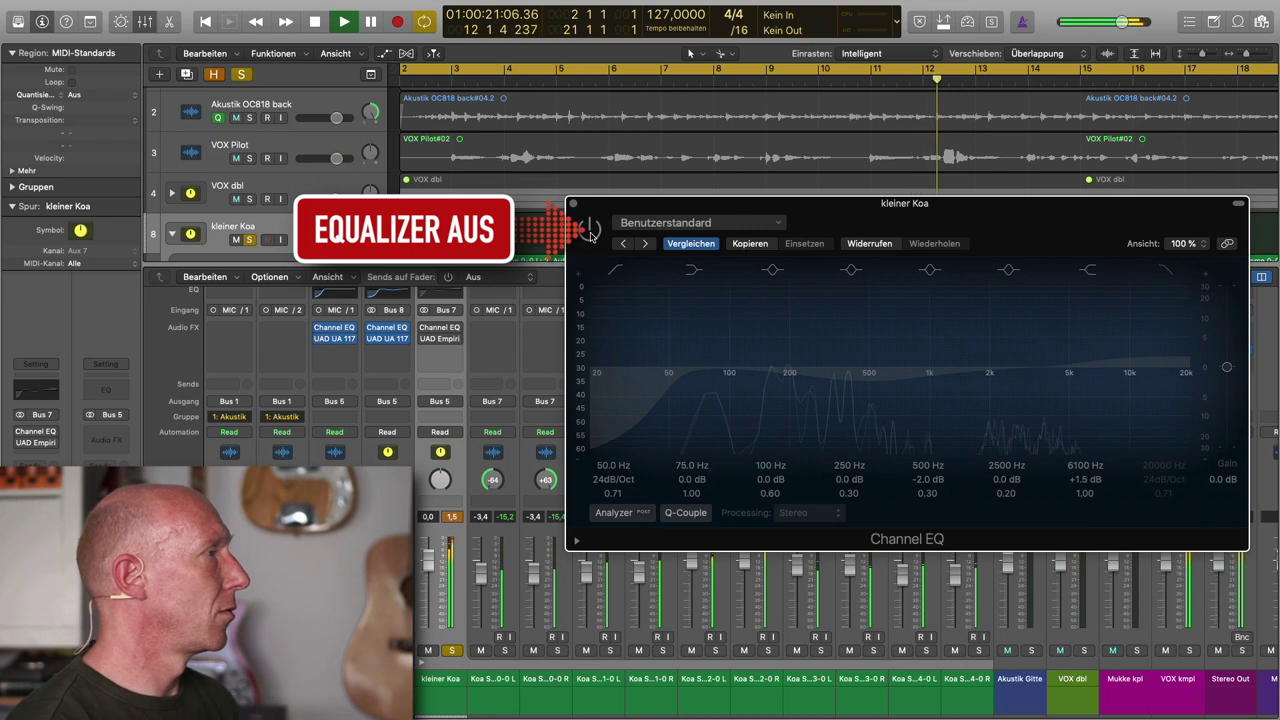
{"action": "left_click", "coordinate": [591, 231]}
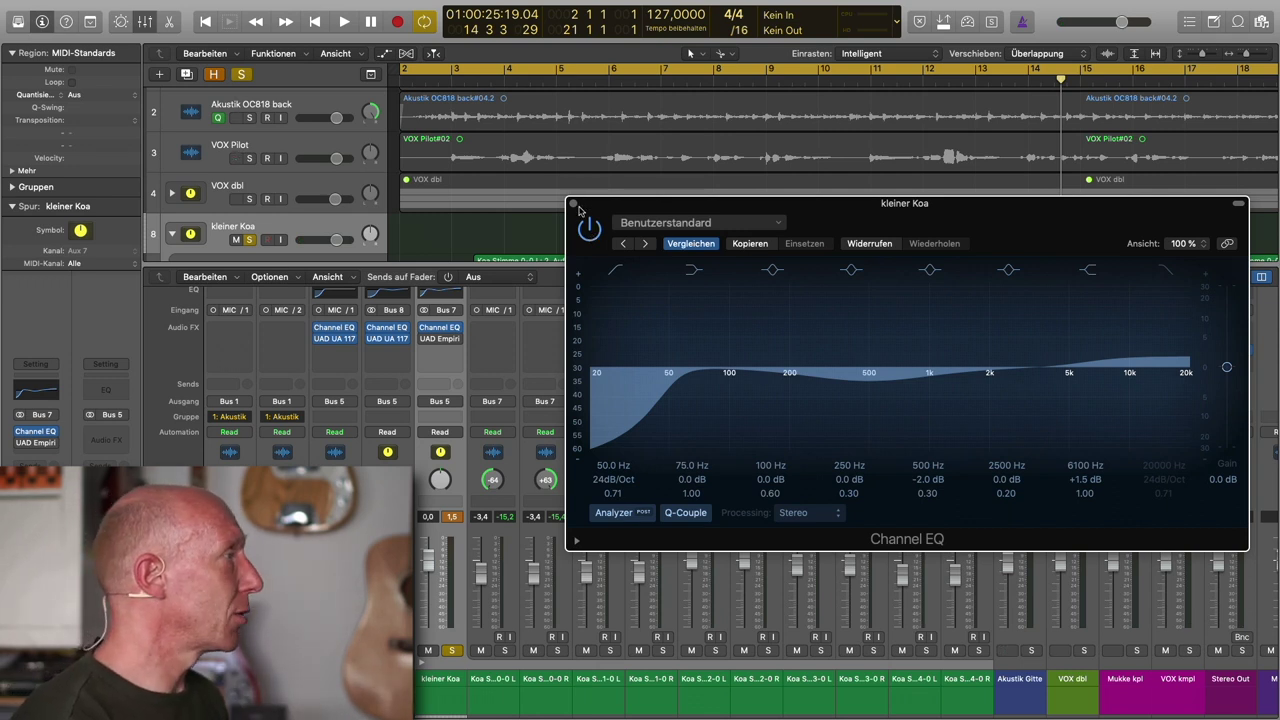
{"action": "left_click", "coordinate": [574, 205]}
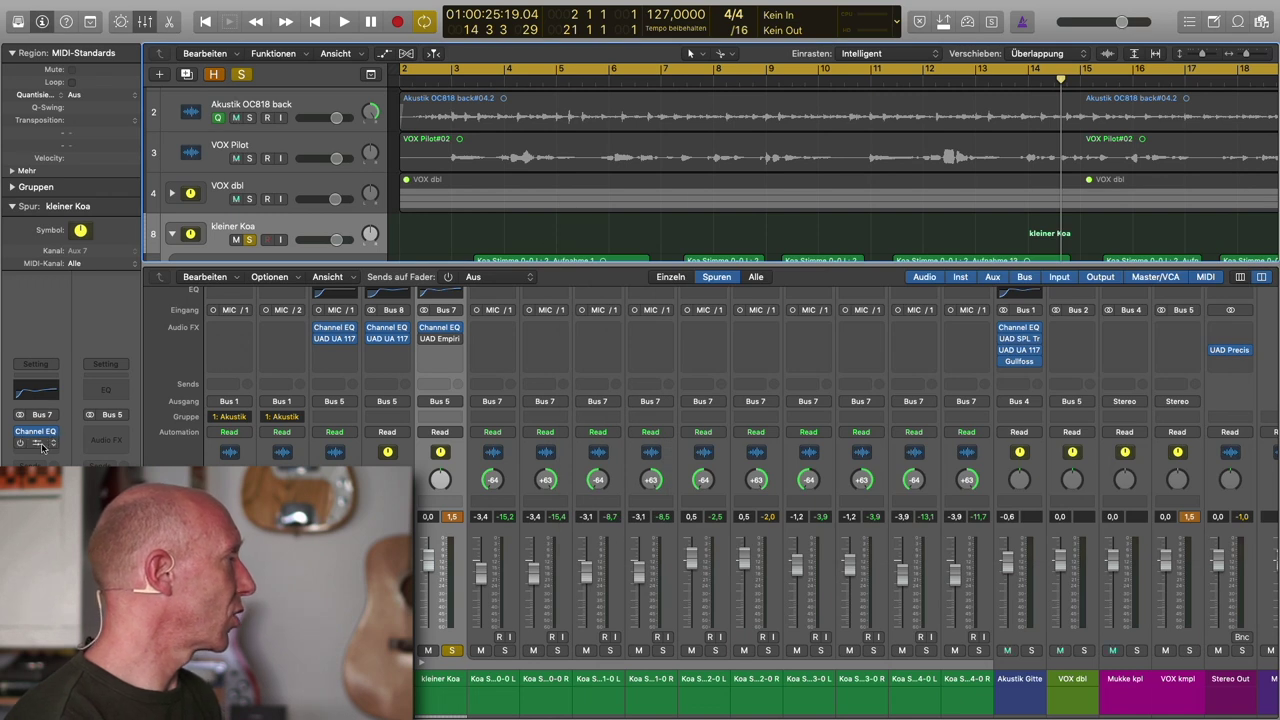
- Activate the UAD Distressor on the kleiner Koa bus, audition the compressed choir, and close the plug-in and mixer
{"action": "left_click", "coordinate": [33, 445]}
{"action": "left_click_drag", "start_coordinate": [350, 59], "coordinate": [786, 337]}
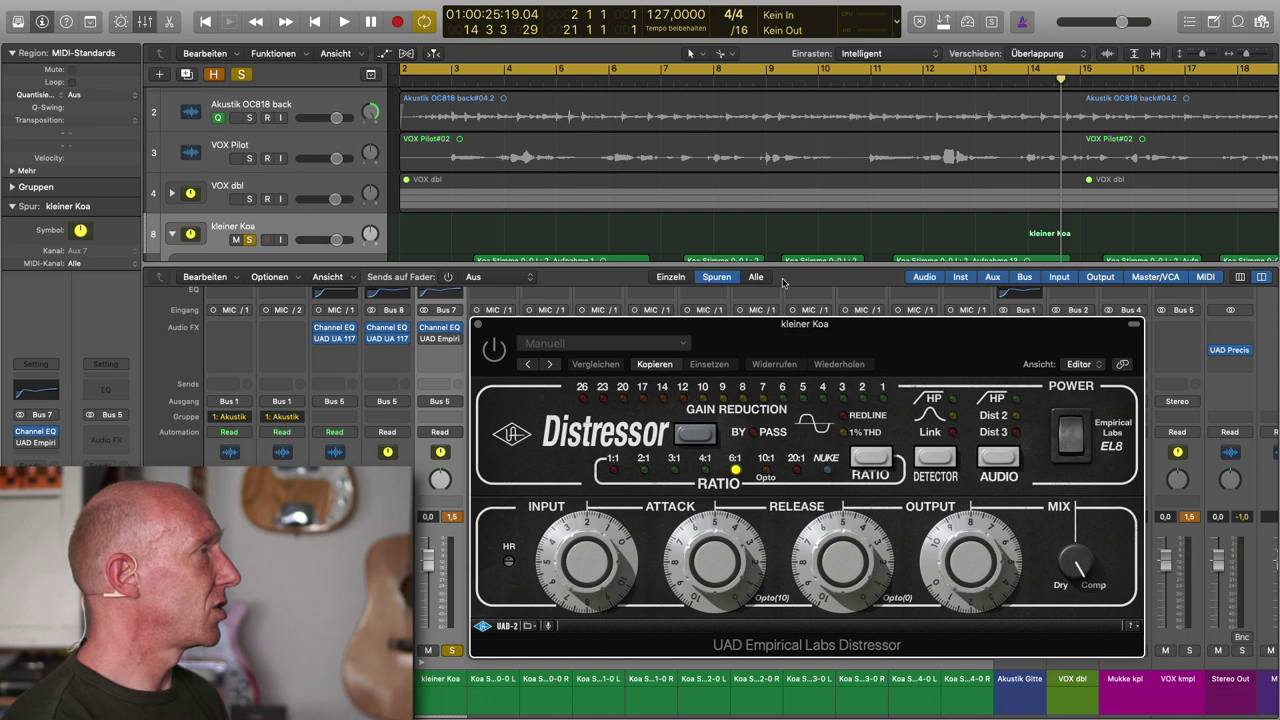
{"action": "left_click", "coordinate": [672, 90]}
{"action": "key", "text": "space"}
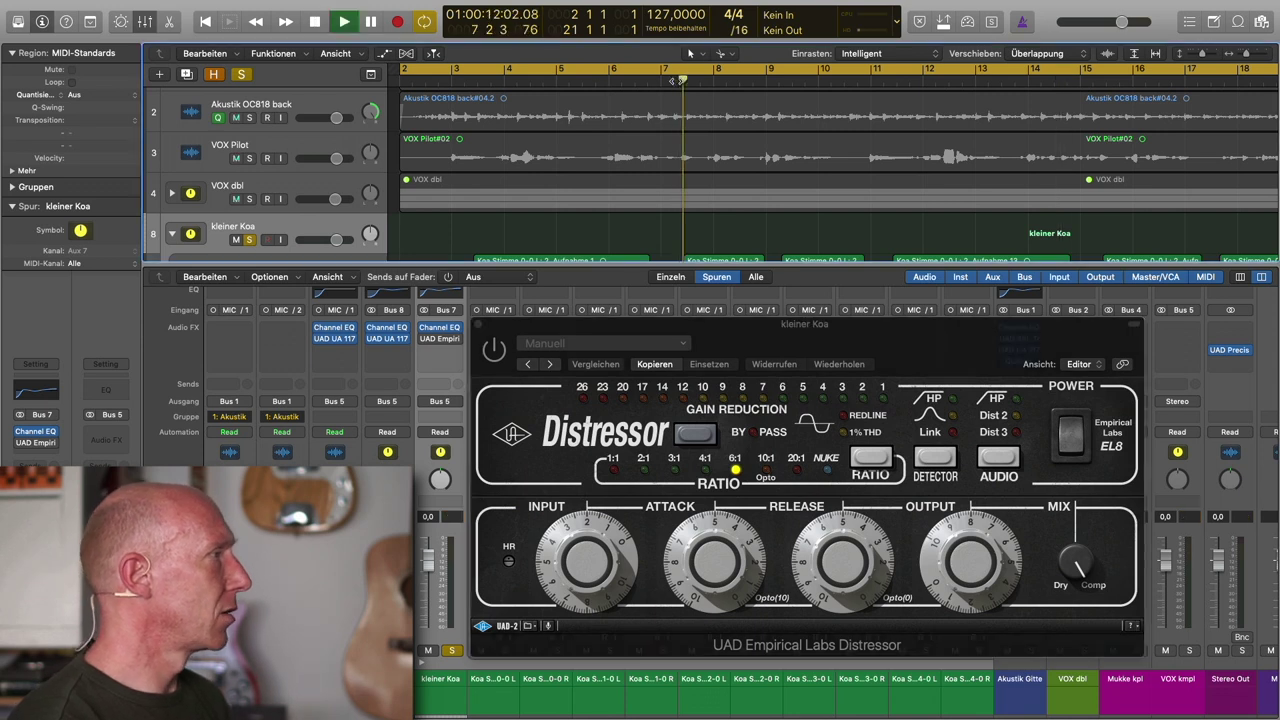
{"action": "key", "text": "space"}
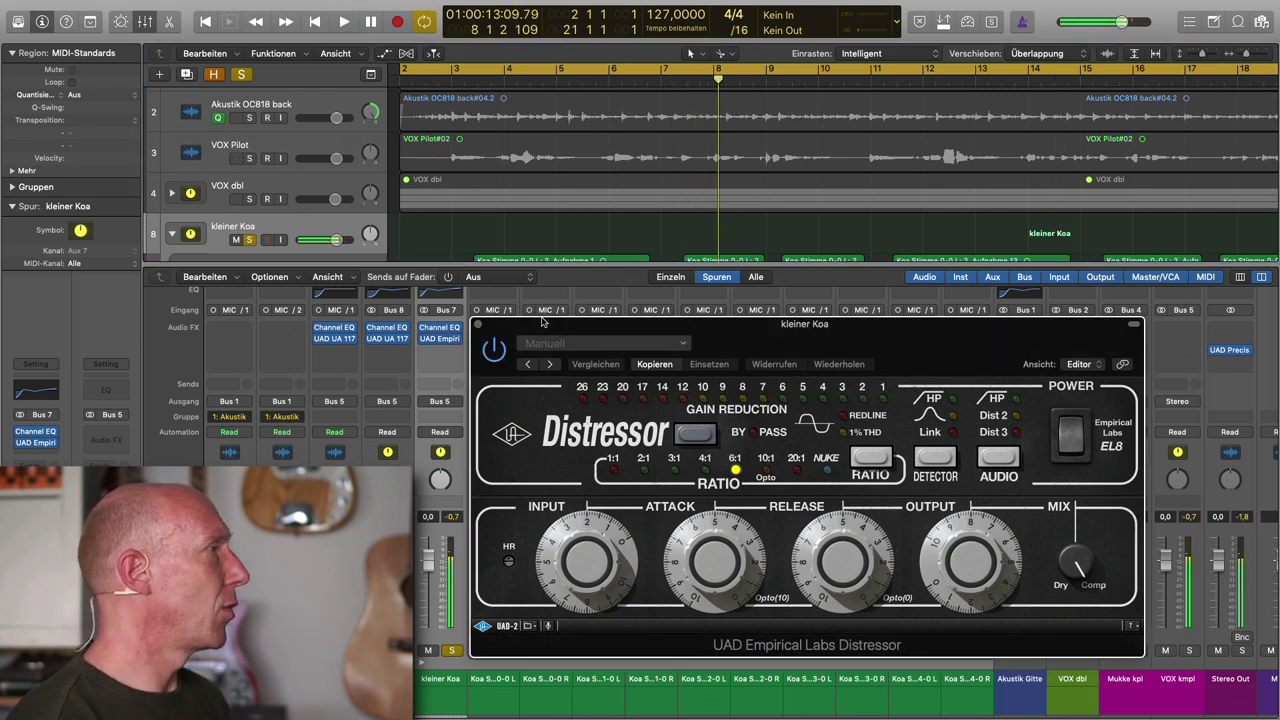
{"action": "left_click", "coordinate": [673, 82]}
{"action": "key", "text": "space"}
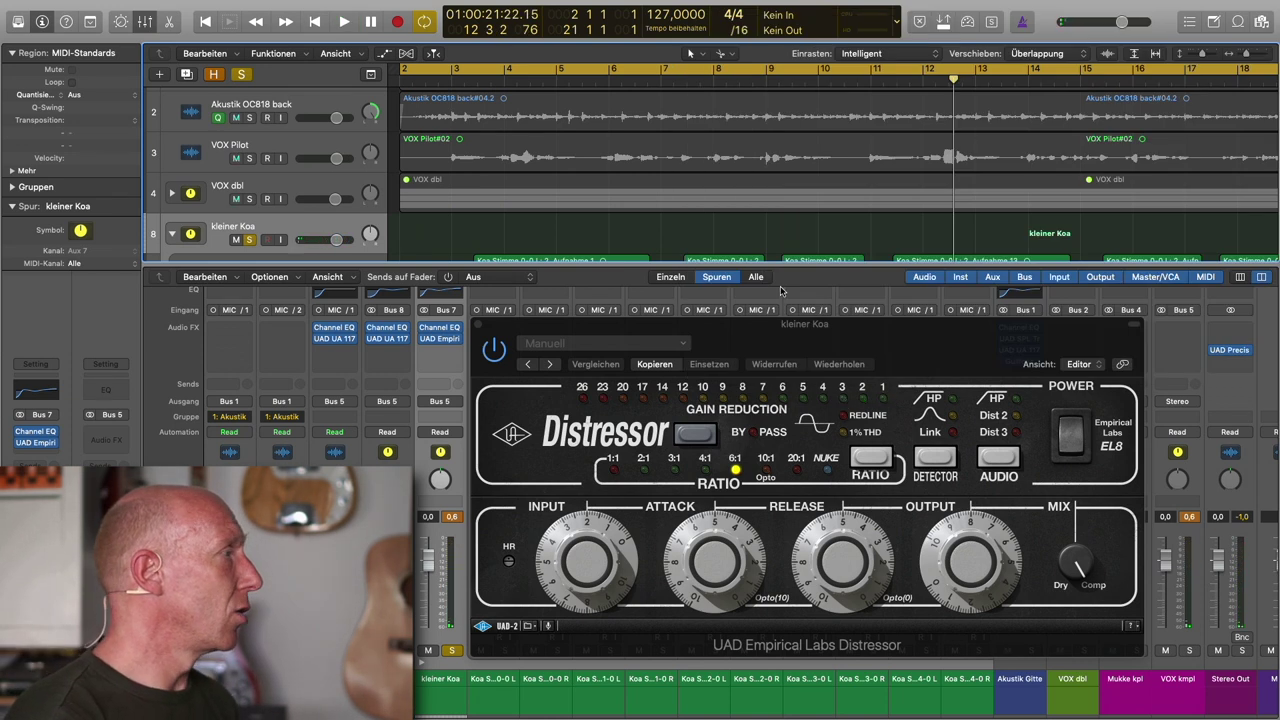
{"action": "left_click", "coordinate": [479, 327]}
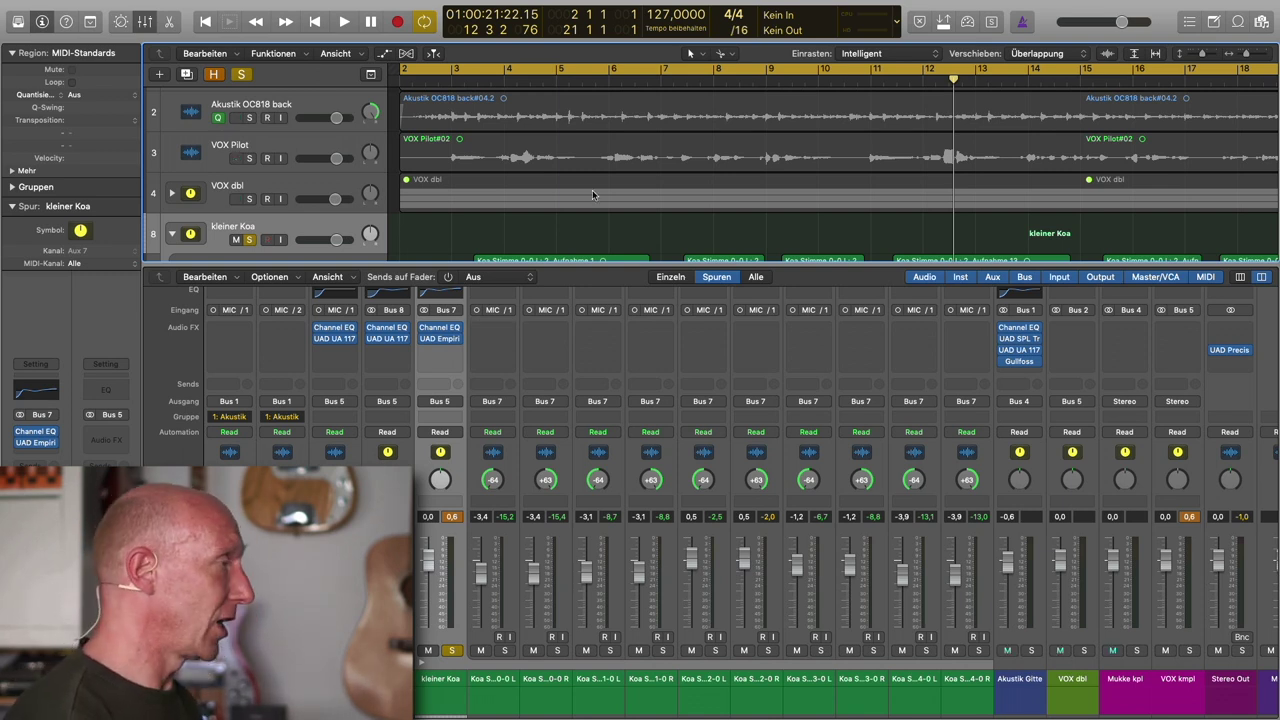
{"action": "key", "text": "x"}
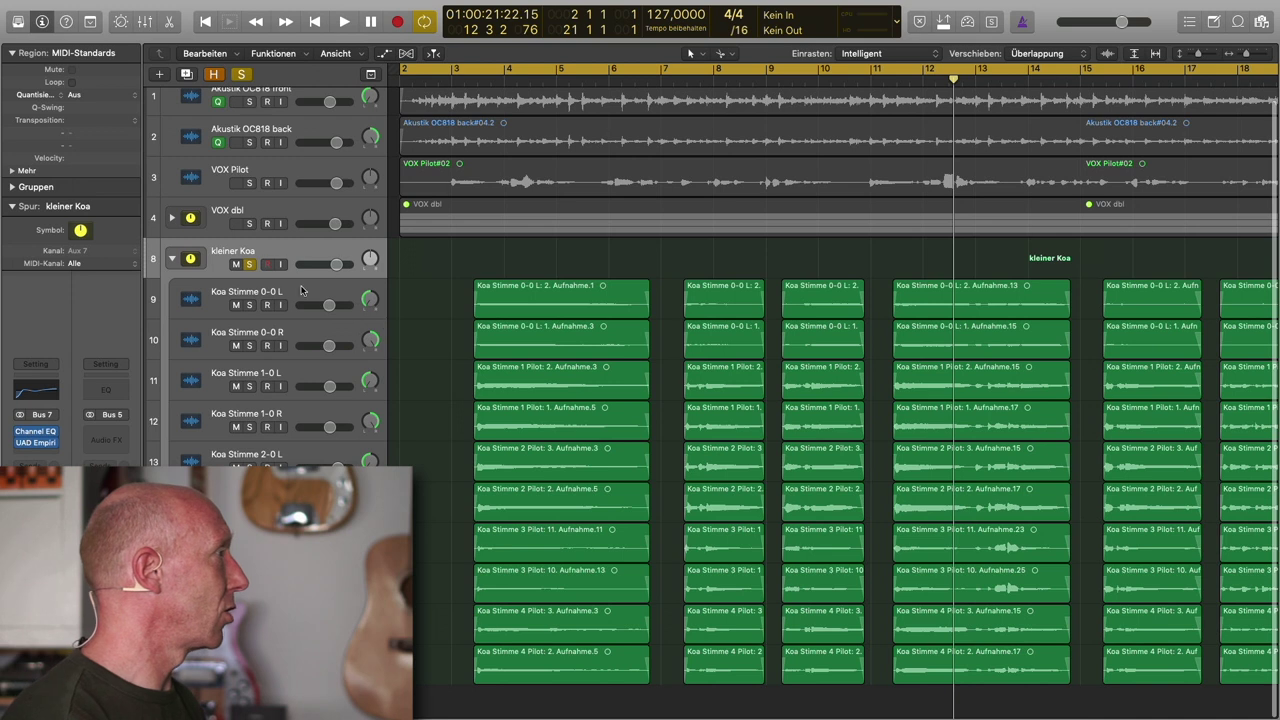
- Unsolo kleiner Koa, play it within the full mix from about bar 3, and collapse its track stack
{"action": "left_click", "coordinate": [250, 264]}
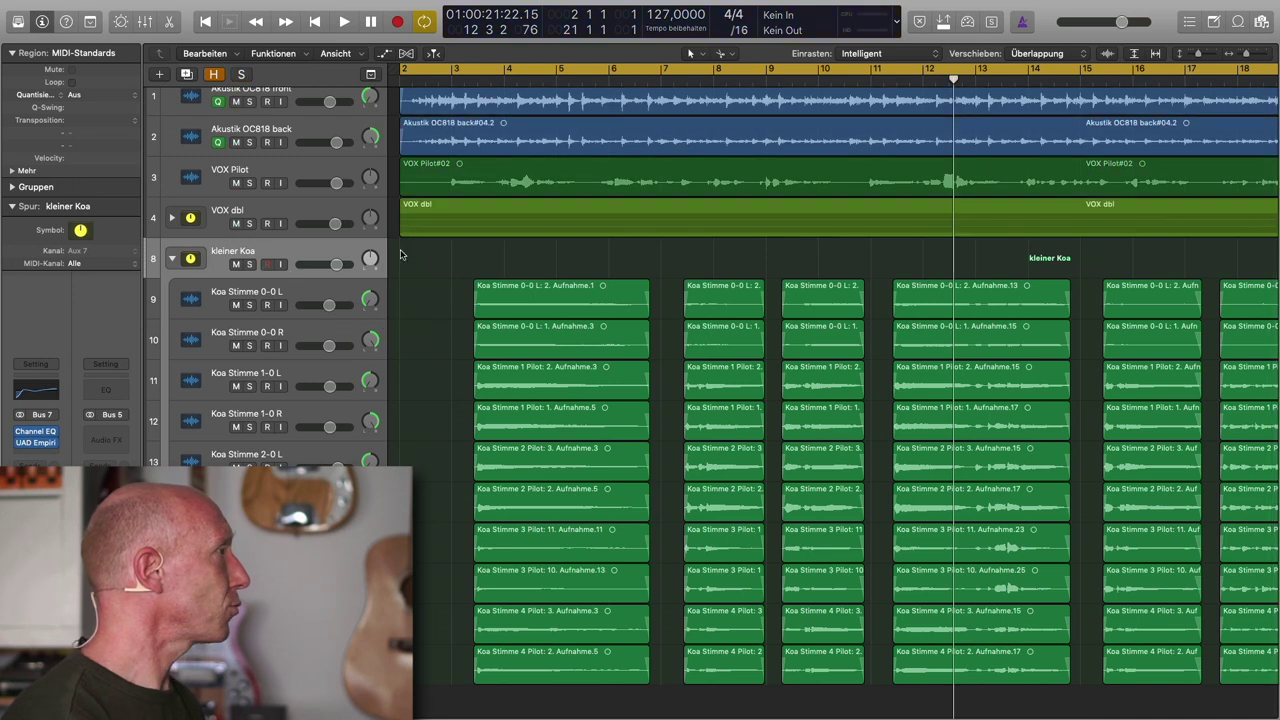
{"action": "left_click", "coordinate": [455, 84]}
{"action": "key", "text": "space"}
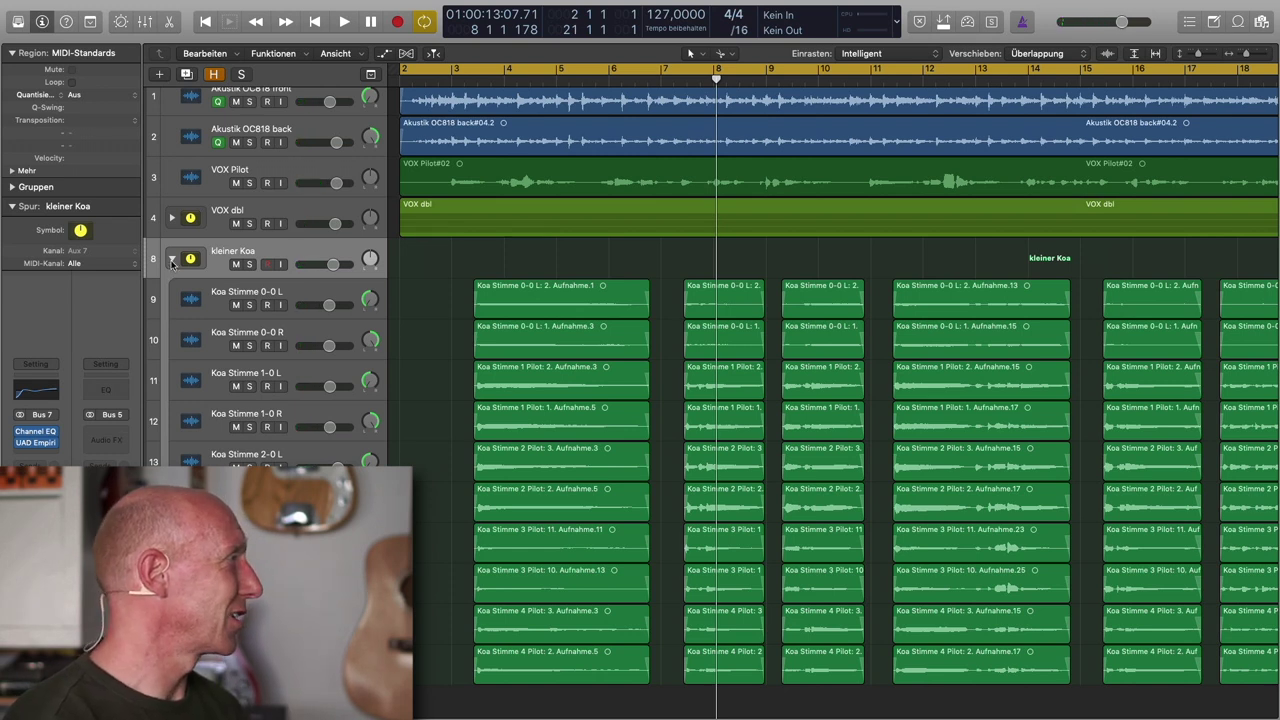
{"action": "left_click", "coordinate": [172, 260]}
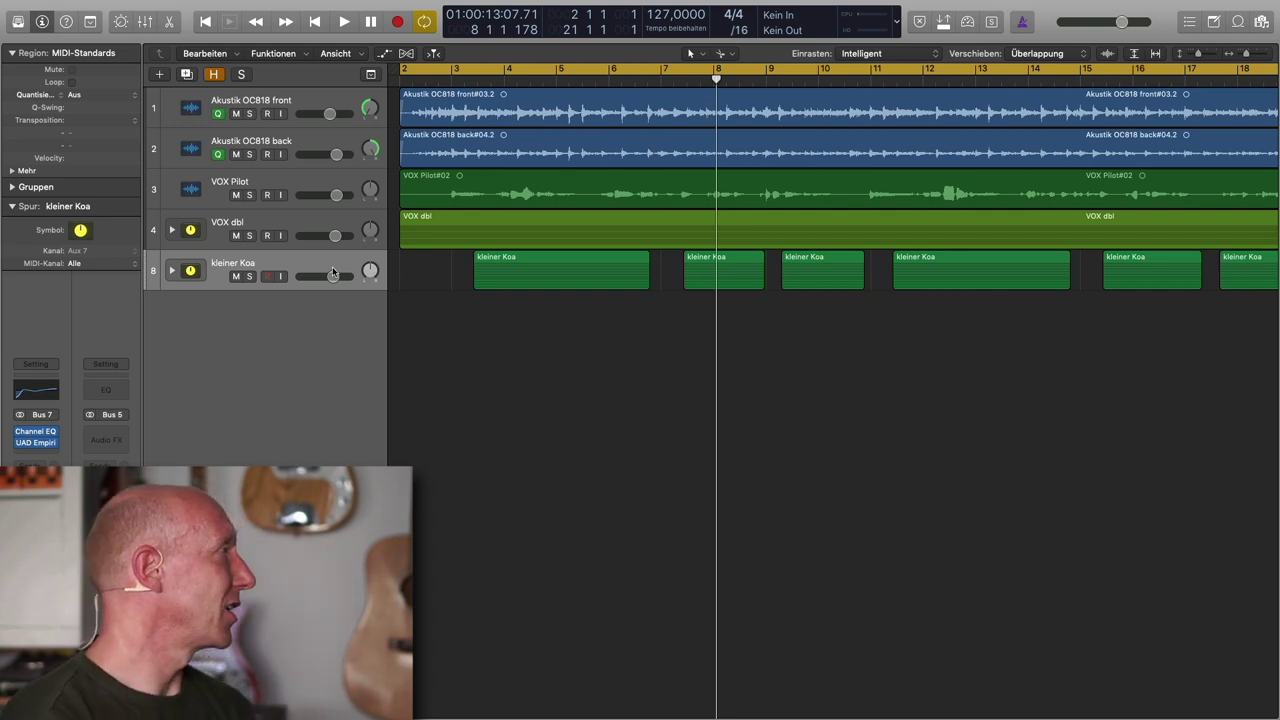
- Show the hidden tracks and look through the individual voices of the großer Koa stack, leaving the stack collapsed
{"action": "left_click", "coordinate": [215, 75]}
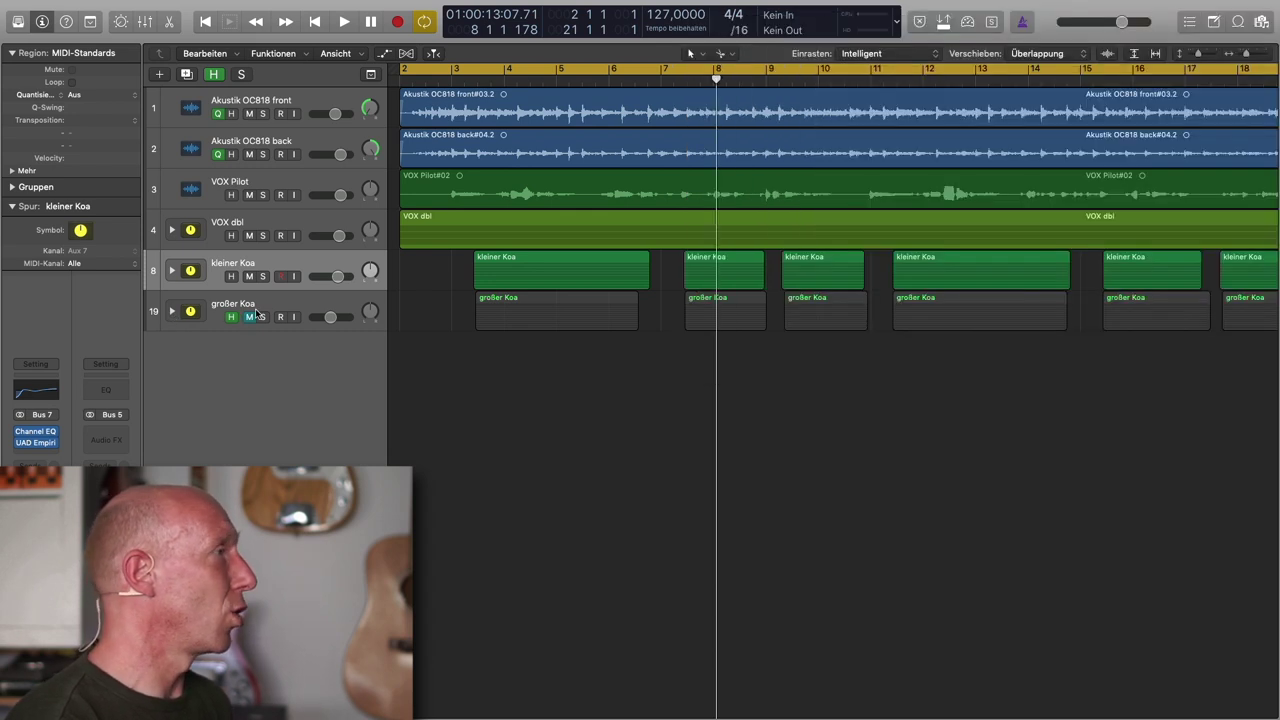
{"action": "left_click", "coordinate": [172, 312]}
{"action": "scroll", "coordinate": [229, 344], "scroll_direction": "down", "scroll_amount": 15}
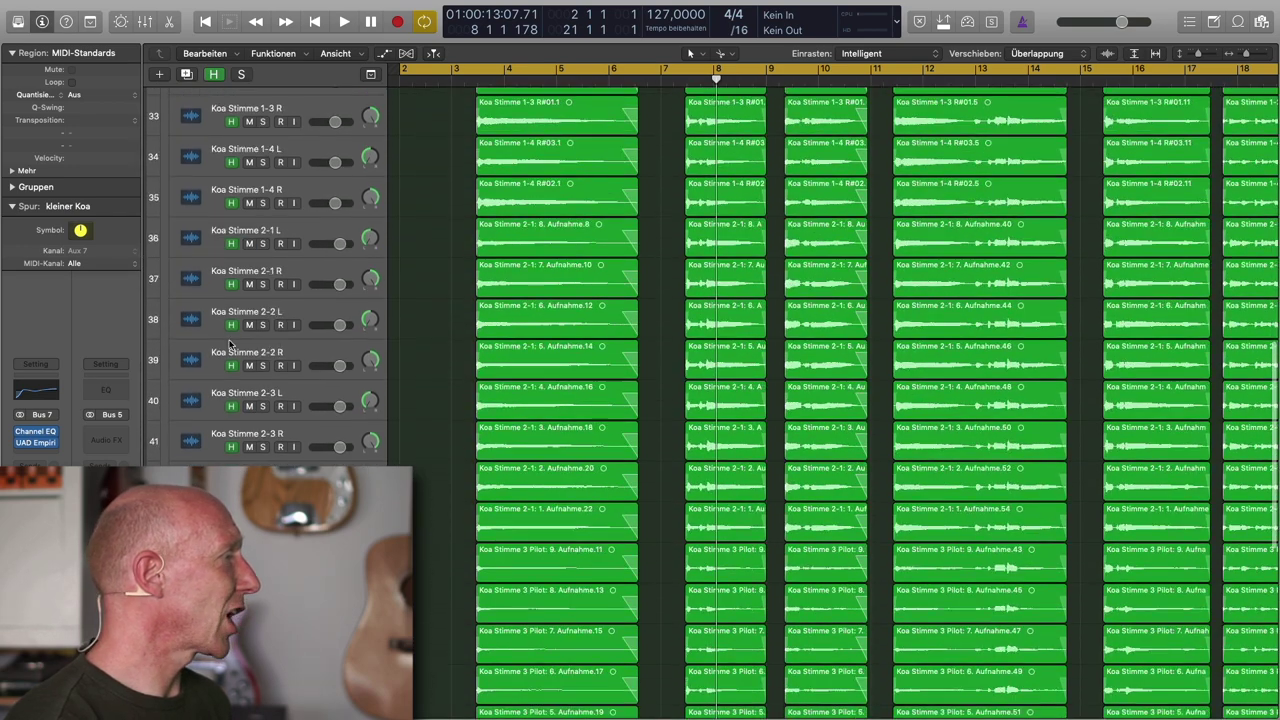
{"action": "scroll", "coordinate": [229, 344], "scroll_direction": "down", "scroll_amount": 3}
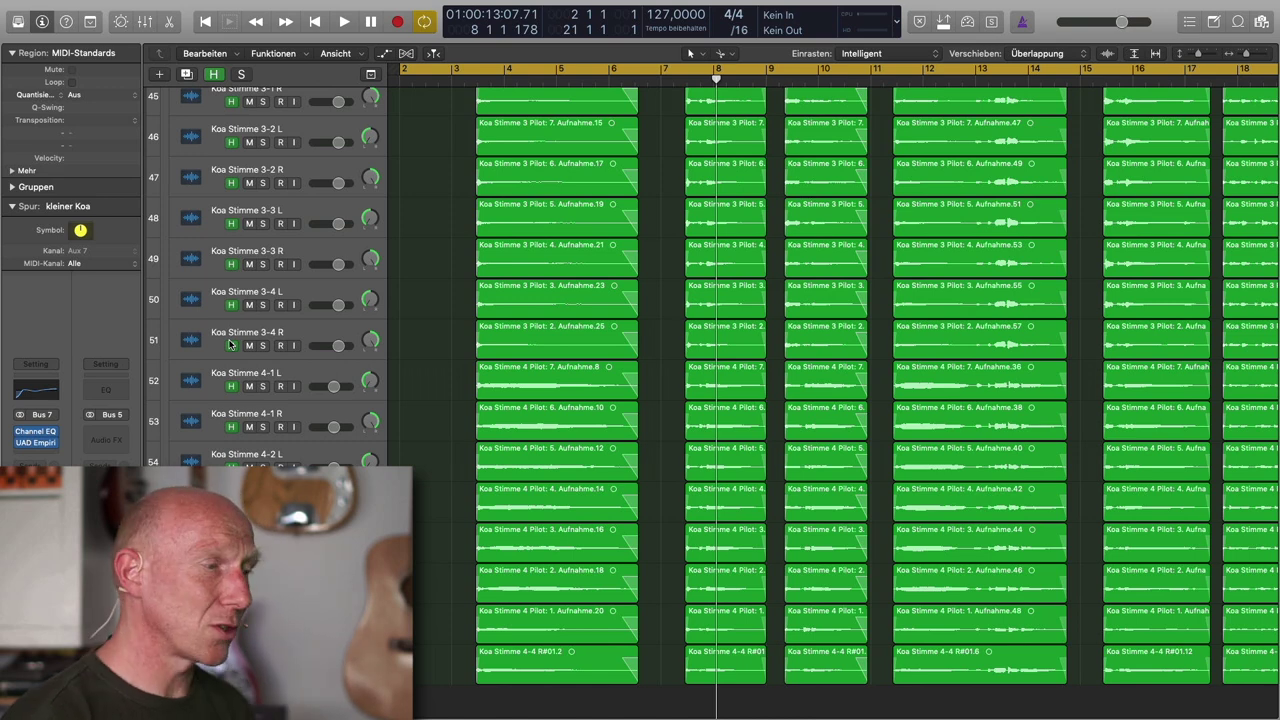
{"action": "scroll", "coordinate": [229, 344], "scroll_direction": "up", "scroll_amount": 20}
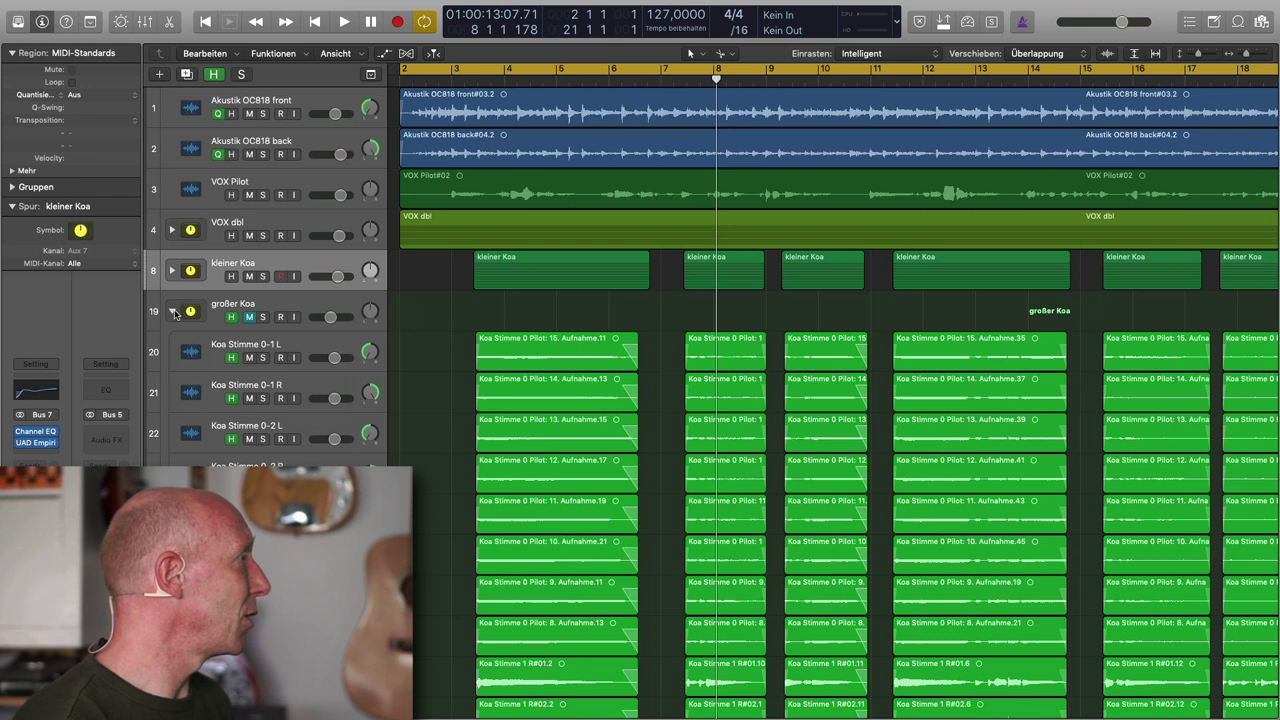
{"action": "left_click", "coordinate": [172, 312]}
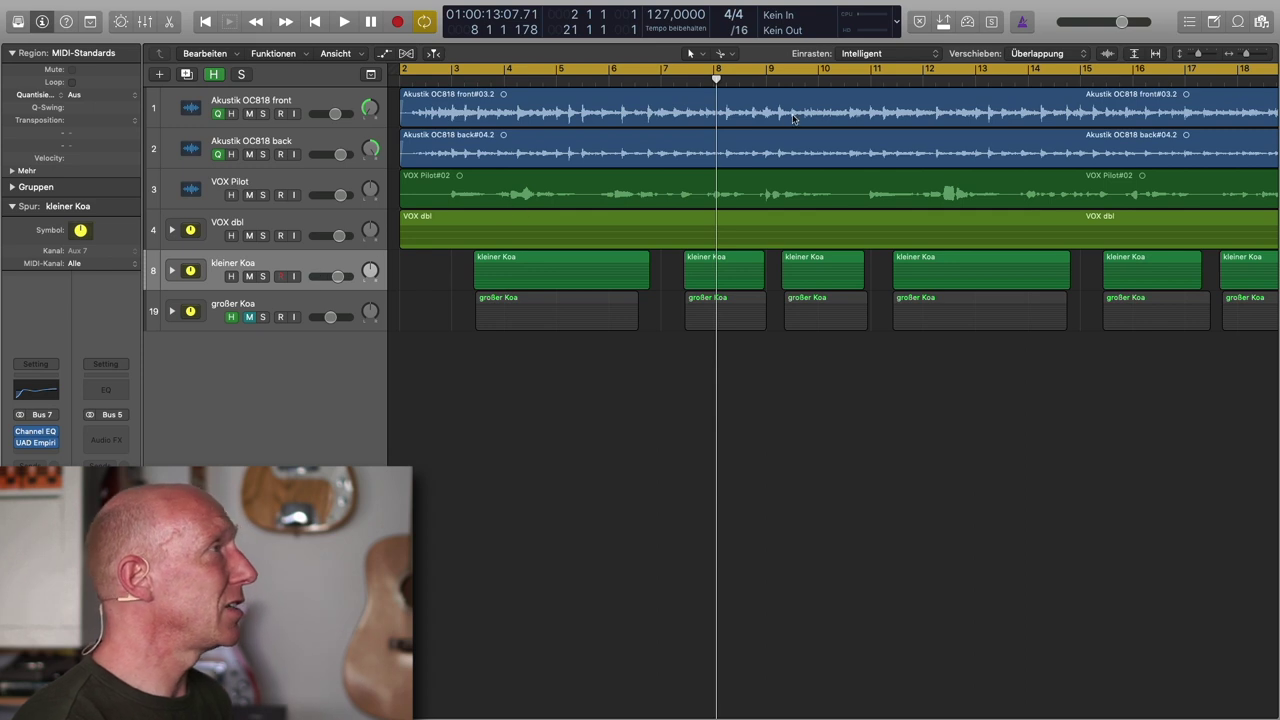
- Set the cycle range from 11 2 3 to 14 4 2 and compare kleiner Koa and großer Koa soloed during playback
{"action": "left_click_drag", "start_coordinate": [901, 72], "coordinate": [1025, 72]}
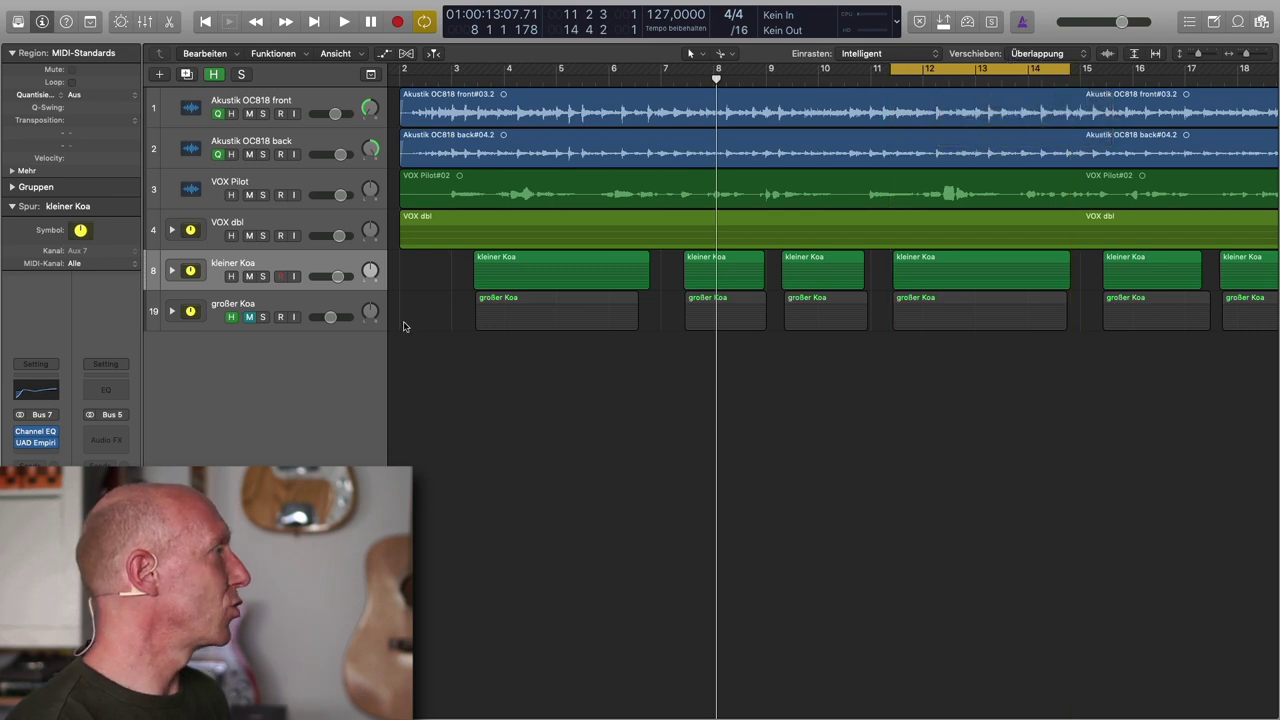
{"action": "left_click", "coordinate": [261, 277]}
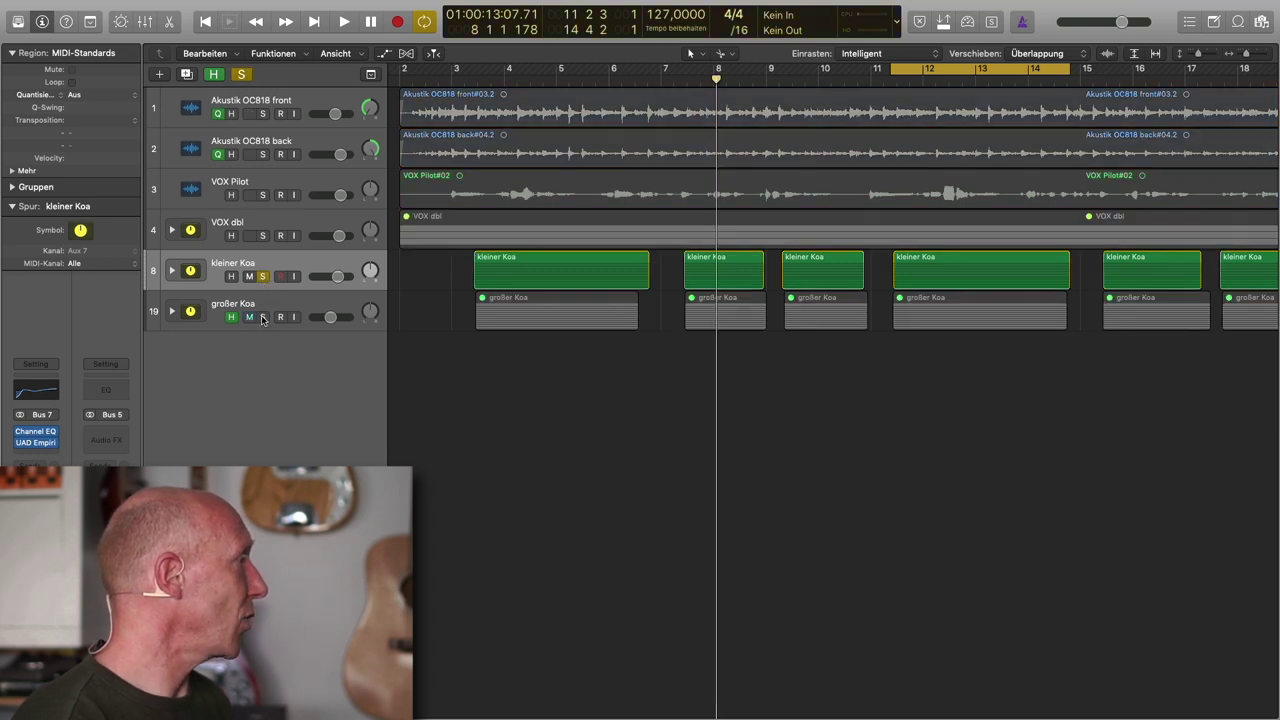
{"action": "key", "text": "space"}
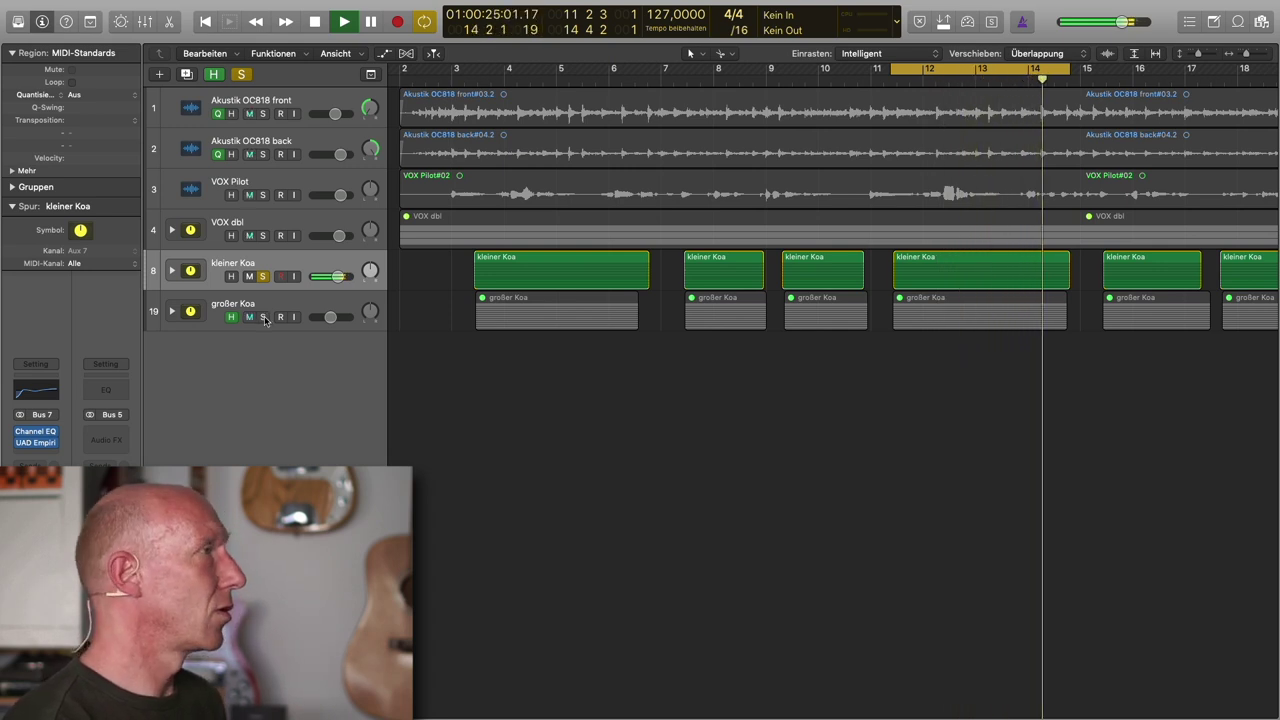
{"action": "left_click", "coordinate": [264, 317]}
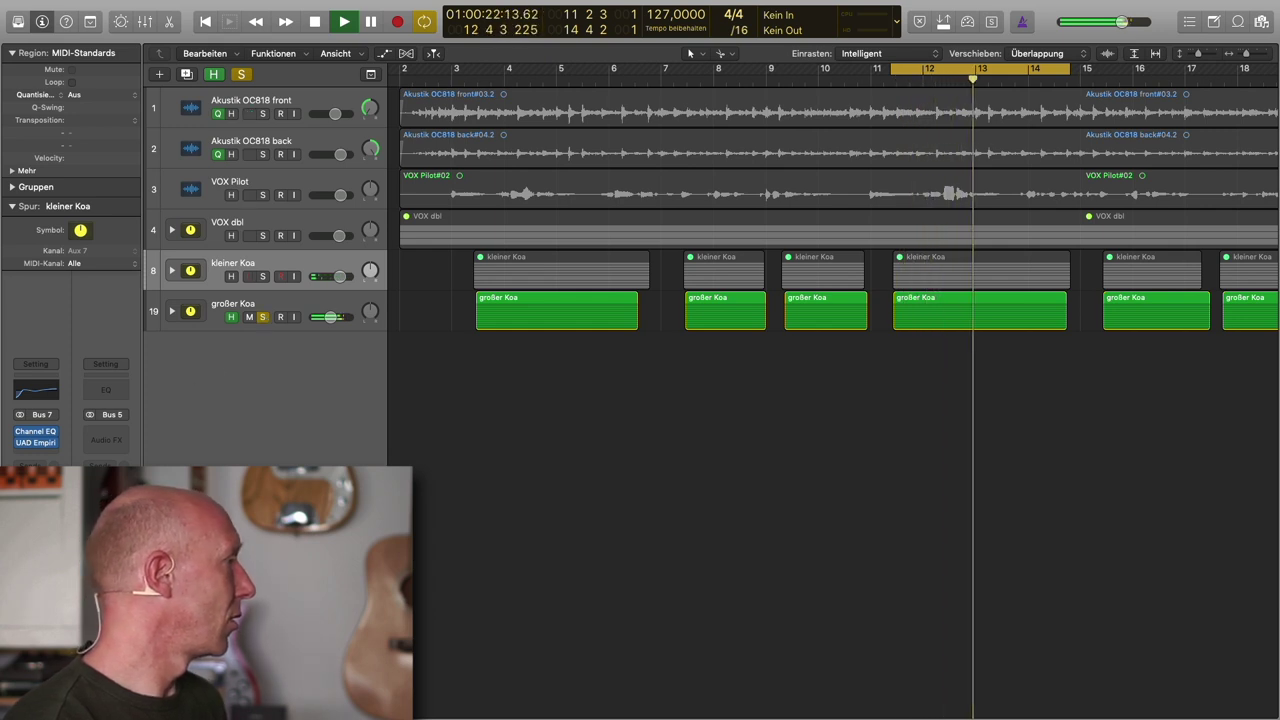
{"action": "left_click", "coordinate": [263, 317]}
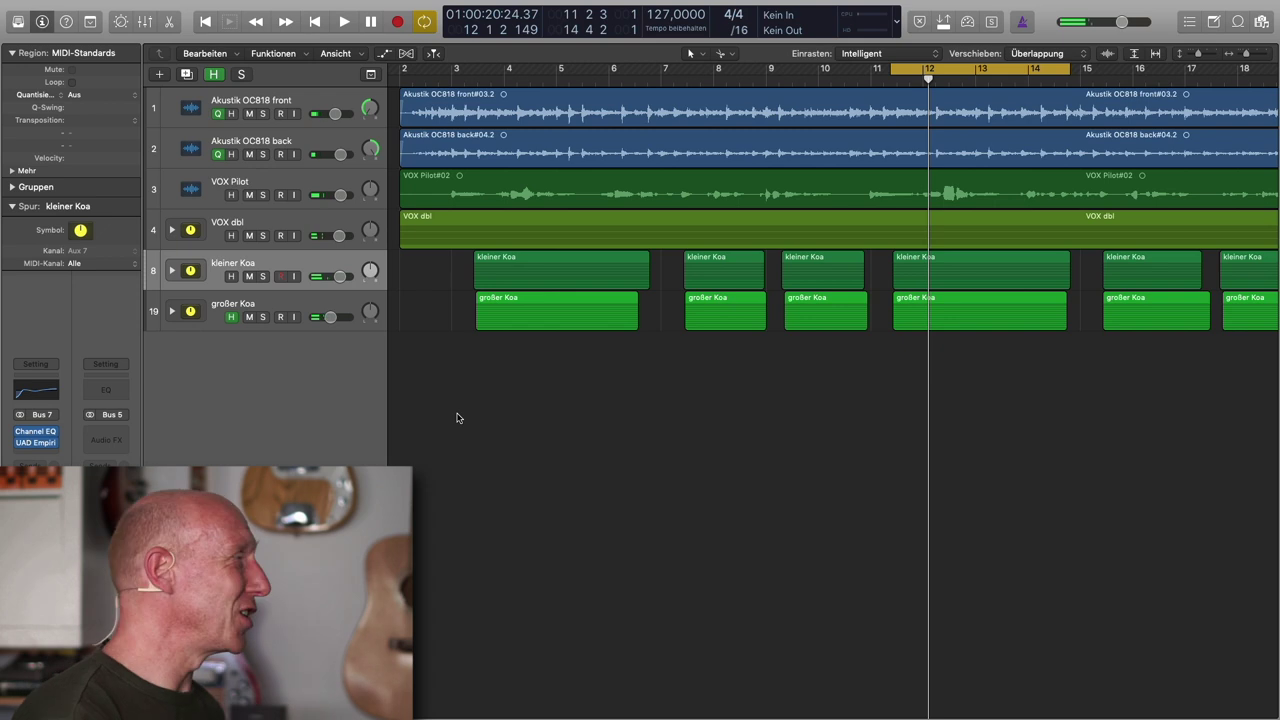
- Play kleiner Koa soloed, switch the exclusive solo to großer Koa, and replay the large choir before stopping playback
{"action": "left_click", "coordinate": [263, 277]}
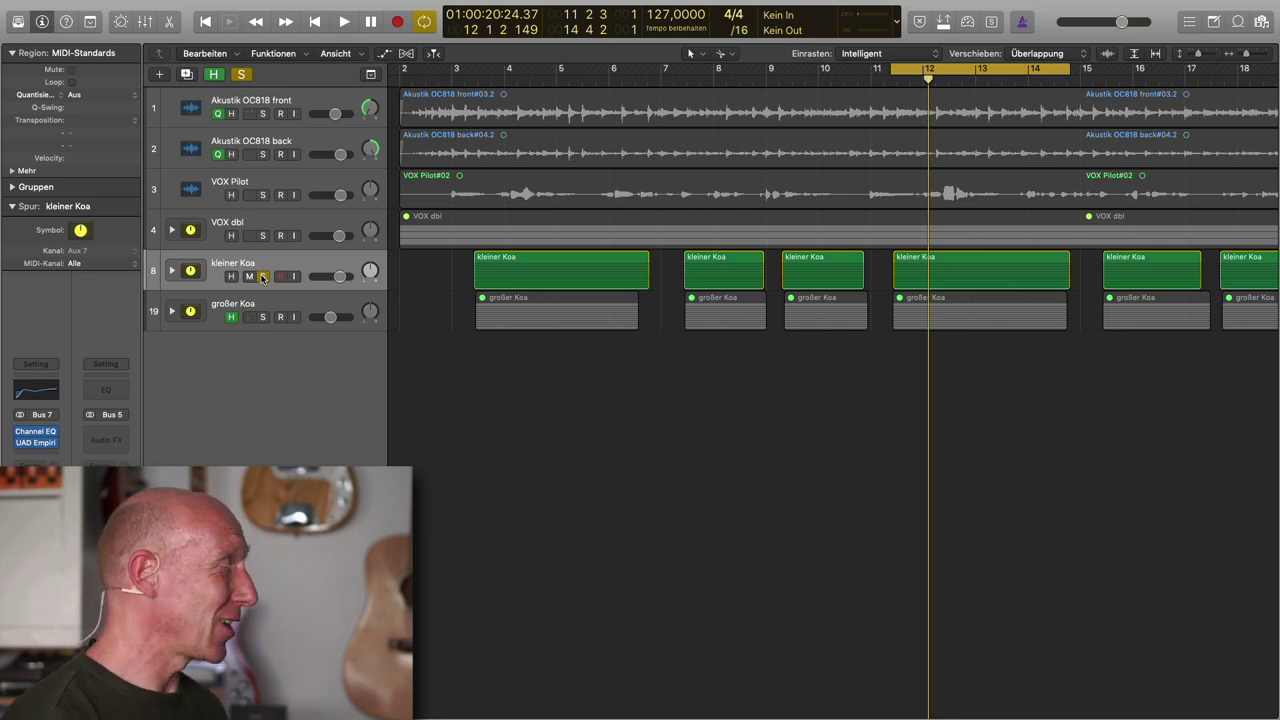
{"action": "key", "text": "space"}
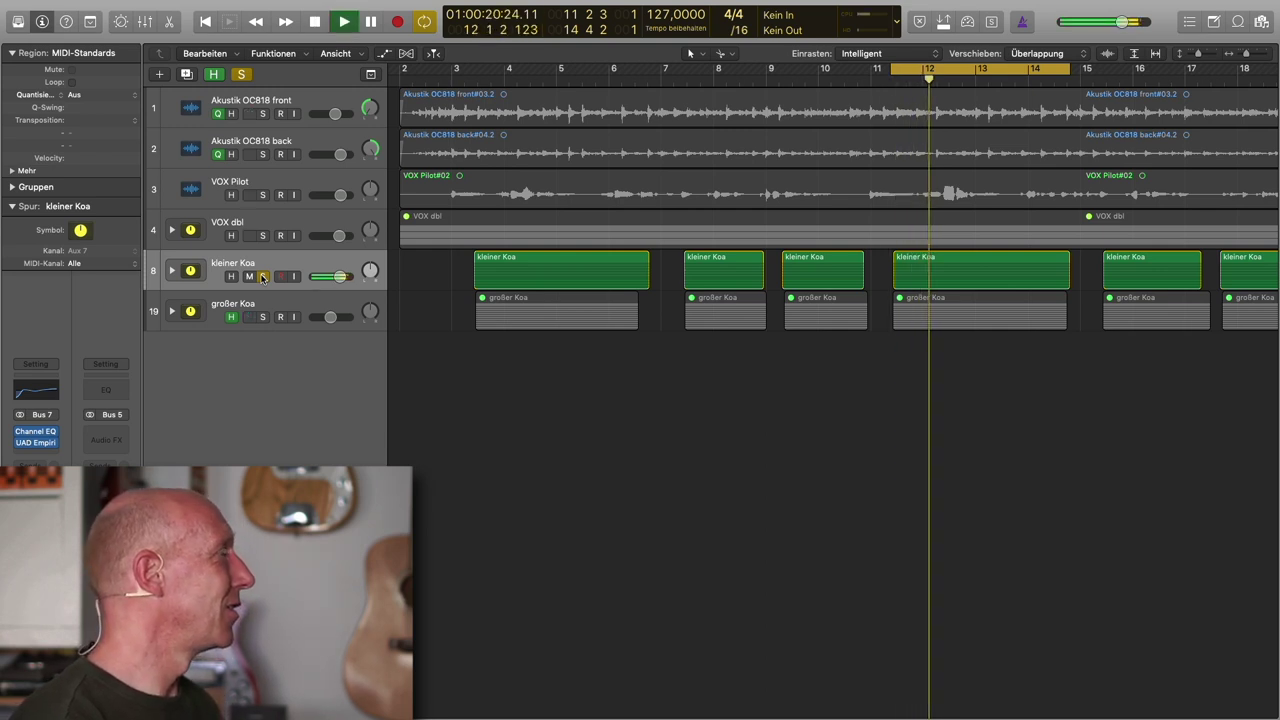
{"action": "left_click", "coordinate": [263, 317], "text": "alt"}
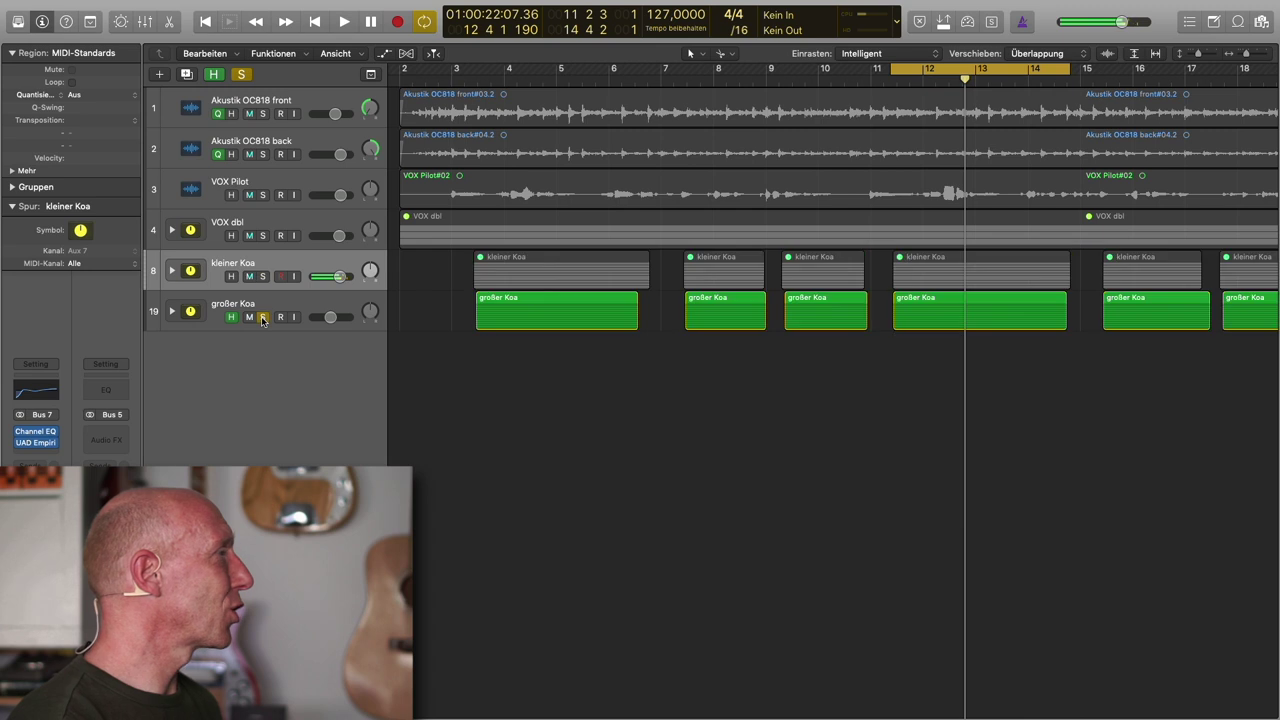
{"action": "key", "text": "space"}
{"action": "key", "text": "space"}
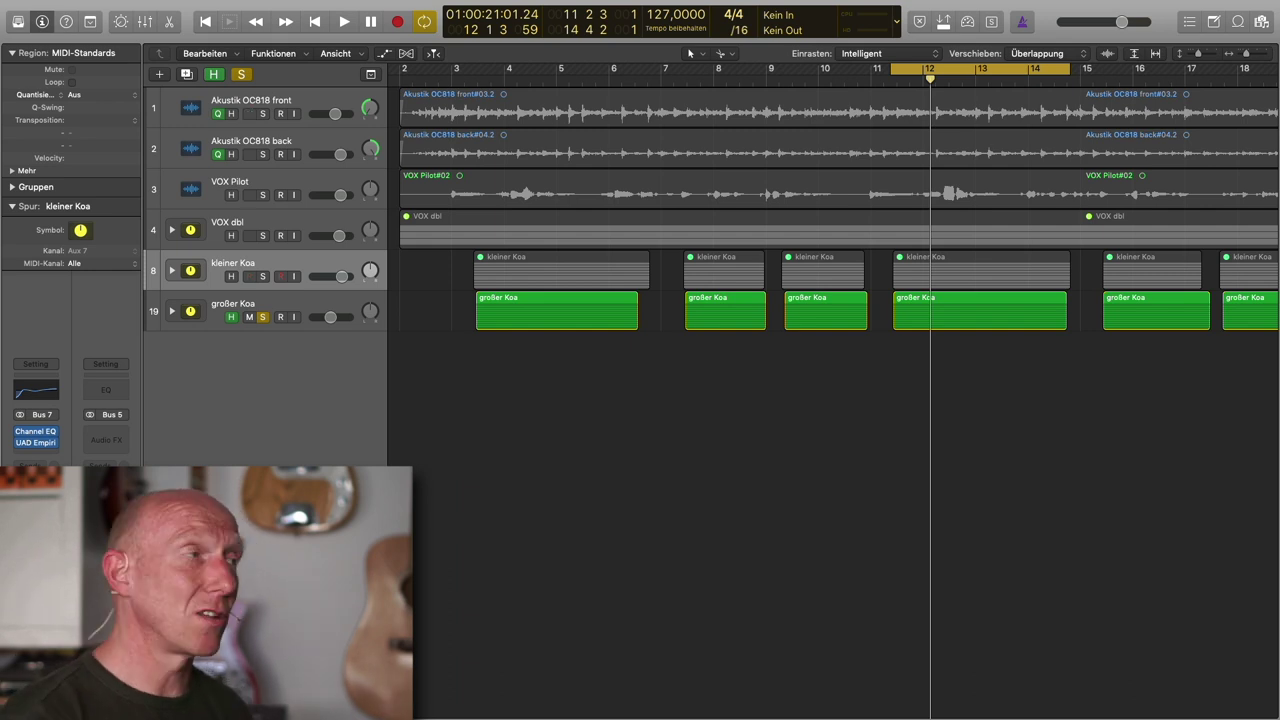
{"action": "key", "text": "space"}
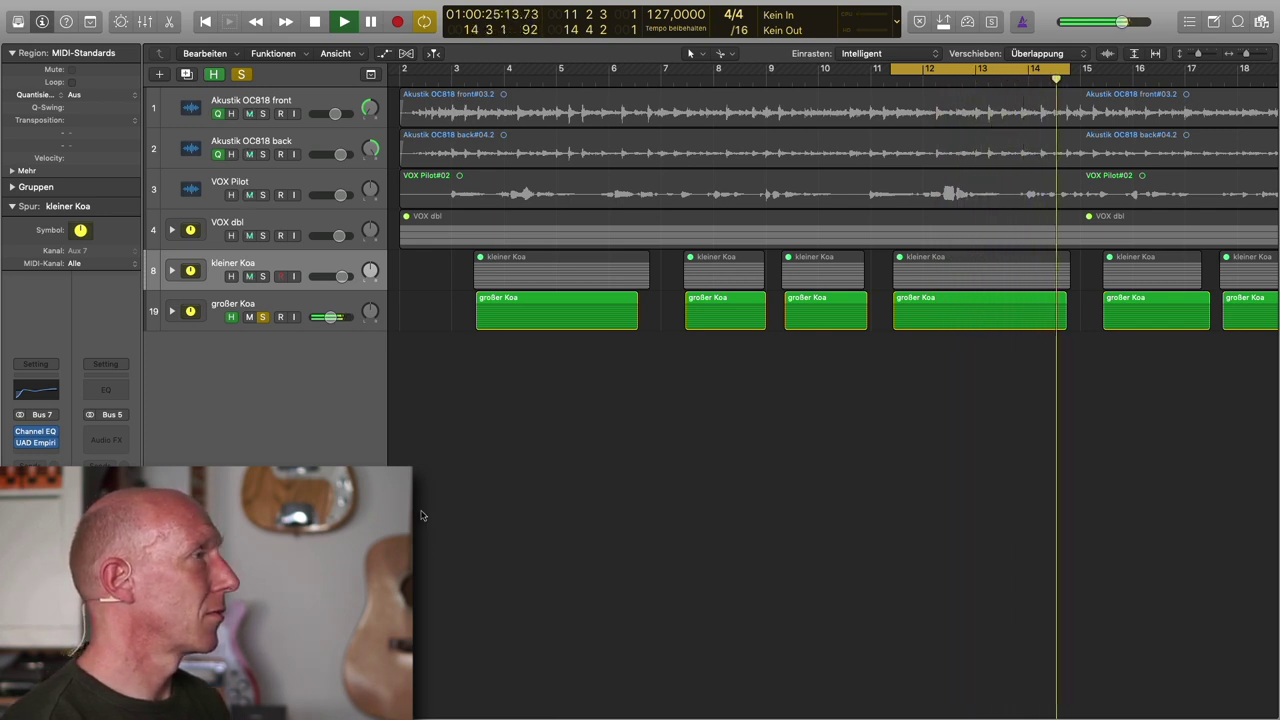
{"action": "key", "text": "space"}
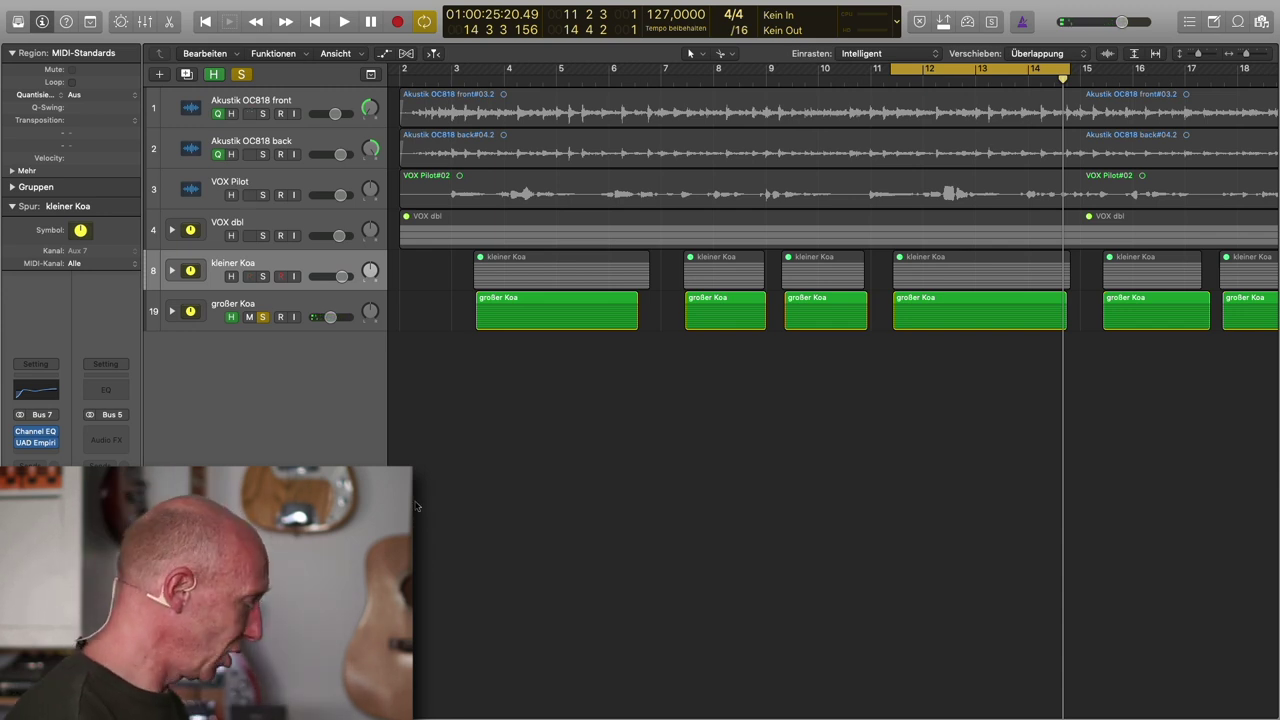
- Open the mixer, unsolo großer Koa, and lower the kleiner Koa fader to -6.2 dB
{"action": "key", "text": "x"}
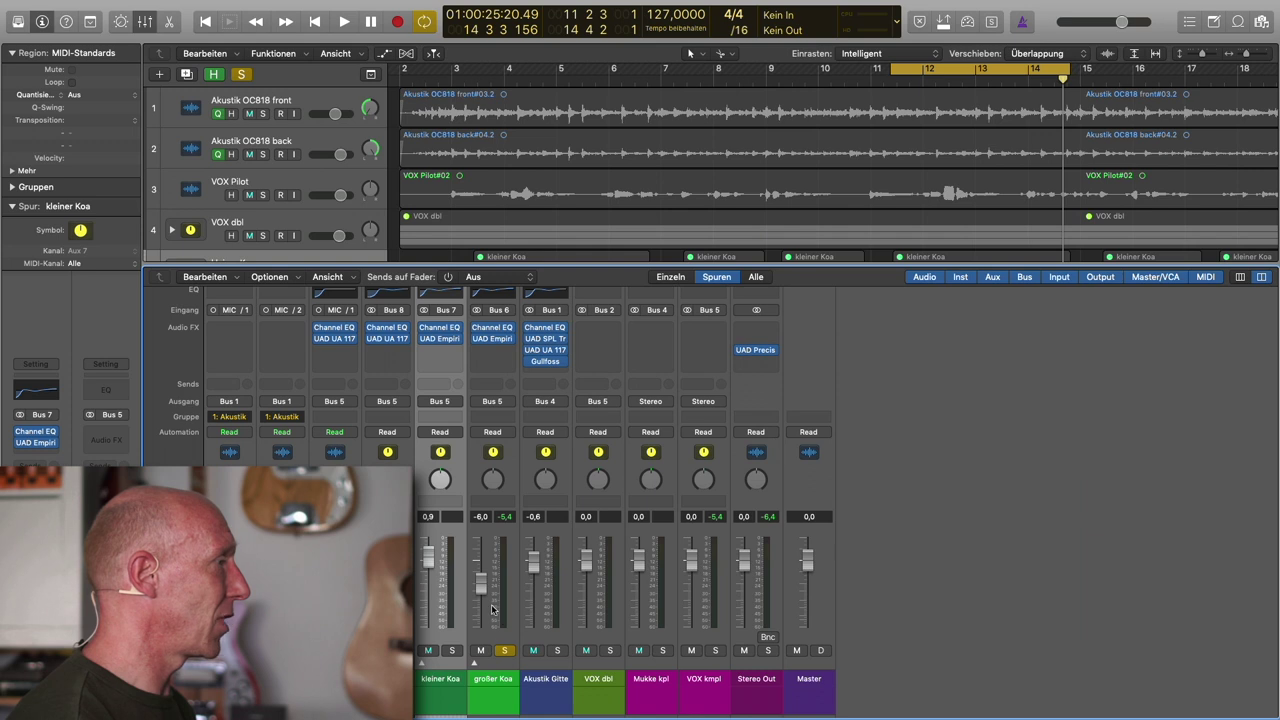
{"action": "left_click", "coordinate": [503, 651]}
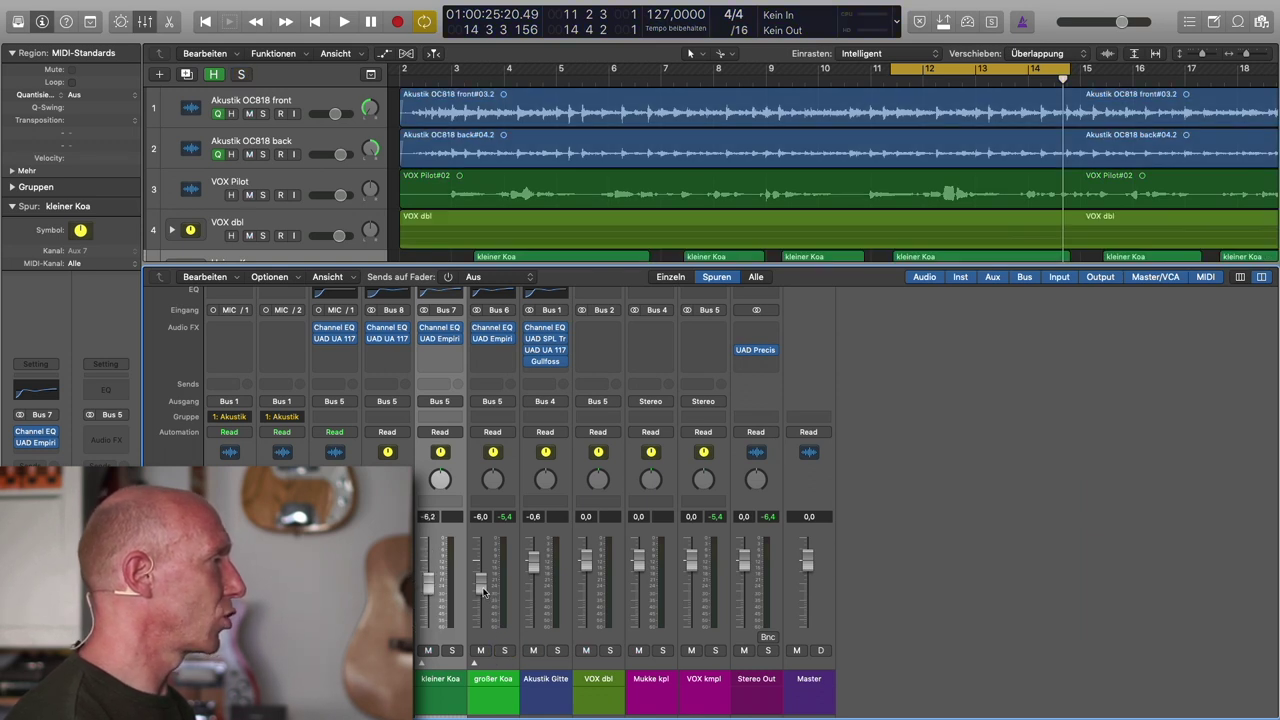
- Play the full mix with the cycle range from 2 4 3 to 17 2 3 and raise großer Koa to -1.8 dB
{"action": "left_click_drag", "start_coordinate": [893, 68], "coordinate": [445, 68]}
{"action": "key", "text": "space"}
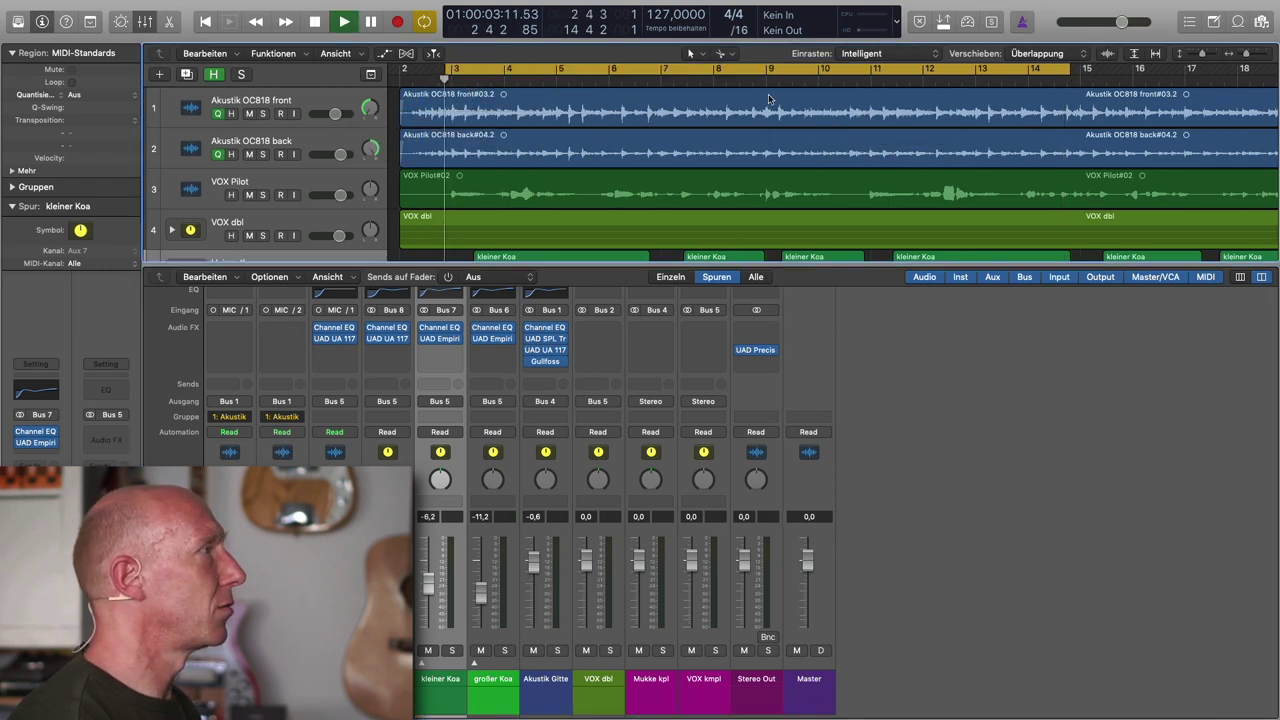
{"action": "left_click_drag", "start_coordinate": [1053, 72], "coordinate": [1185, 70]}
{"action": "left_click_drag", "start_coordinate": [478, 604], "coordinate": [481, 580]}
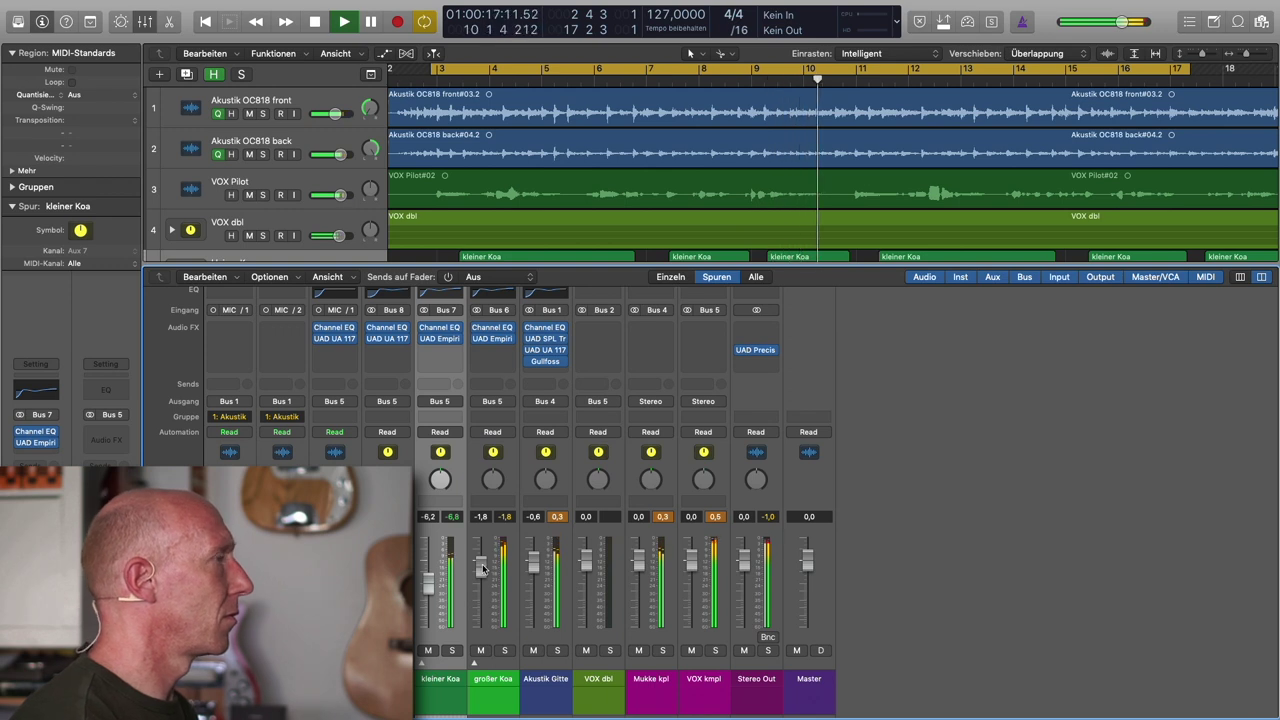
{"action": "key", "text": "x"}
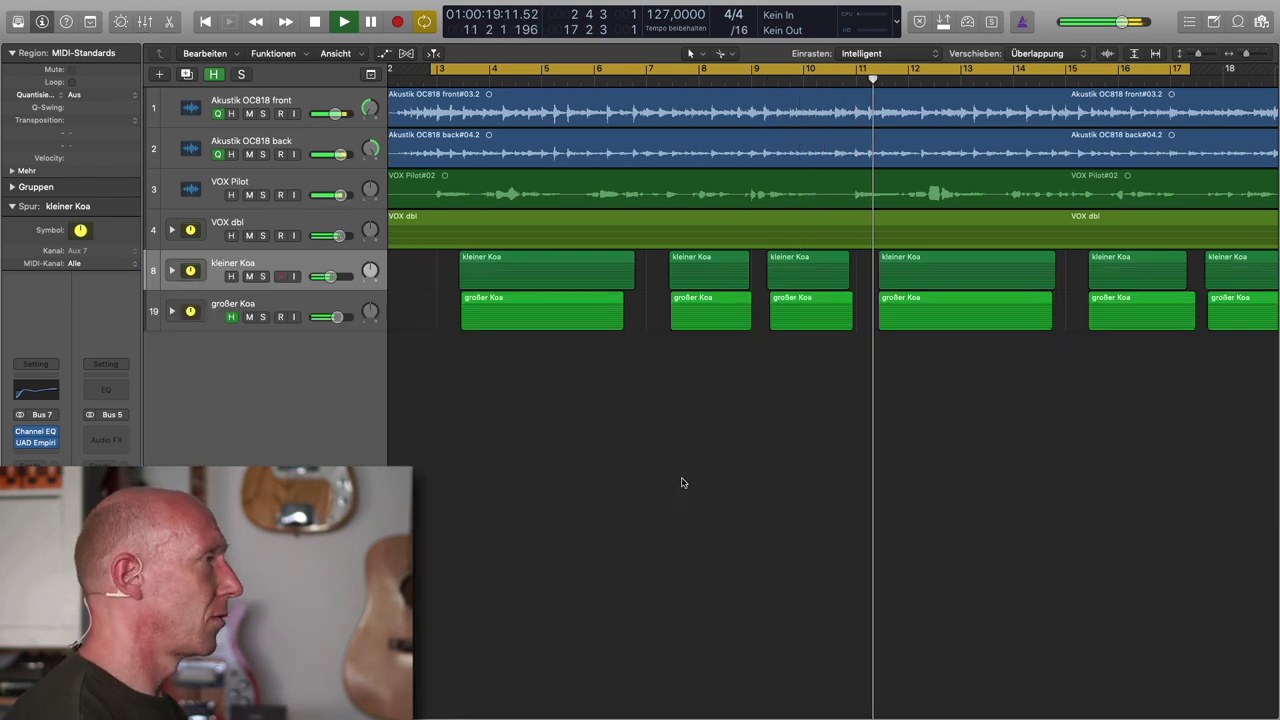
- Select the großer Koa track and extend the end of the cycle range to 21 1 1 during playback
{"action": "left_click", "coordinate": [335, 314]}
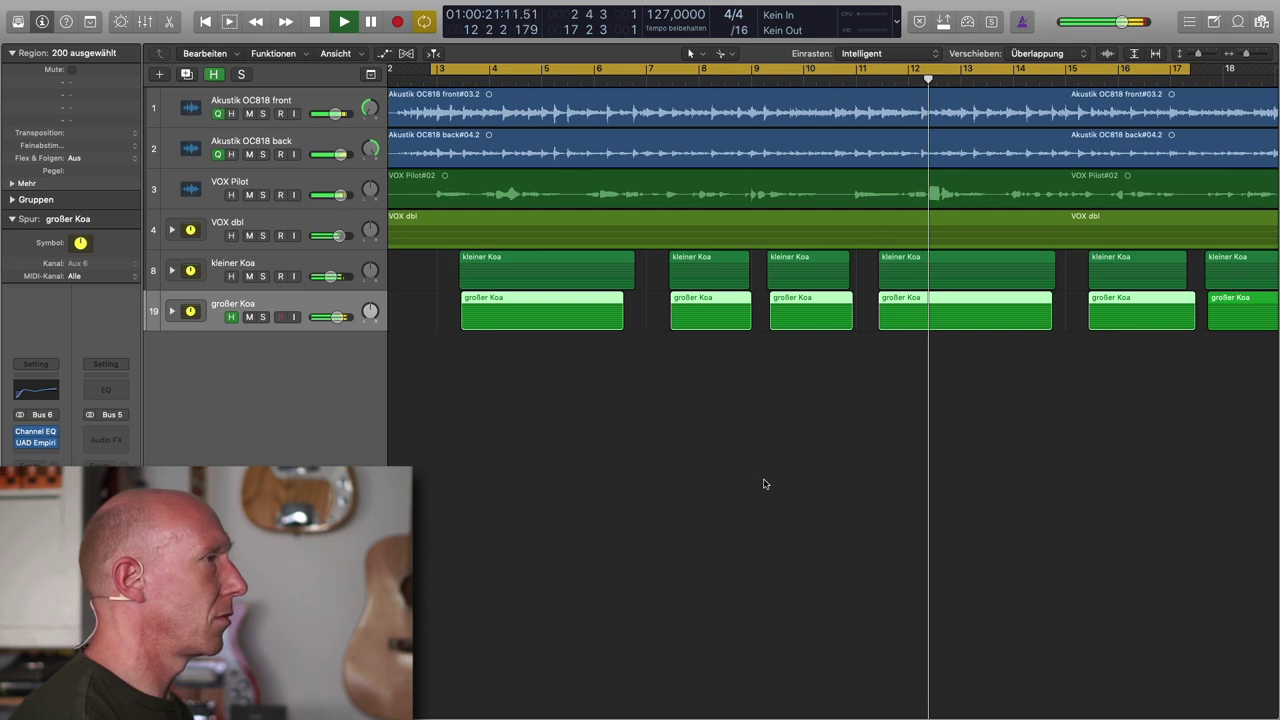
{"action": "scroll", "coordinate": [1066, 349], "scroll_direction": "right", "scroll_amount": 5}
{"action": "scroll", "coordinate": [1065, 350], "scroll_direction": "right", "scroll_amount": 2}
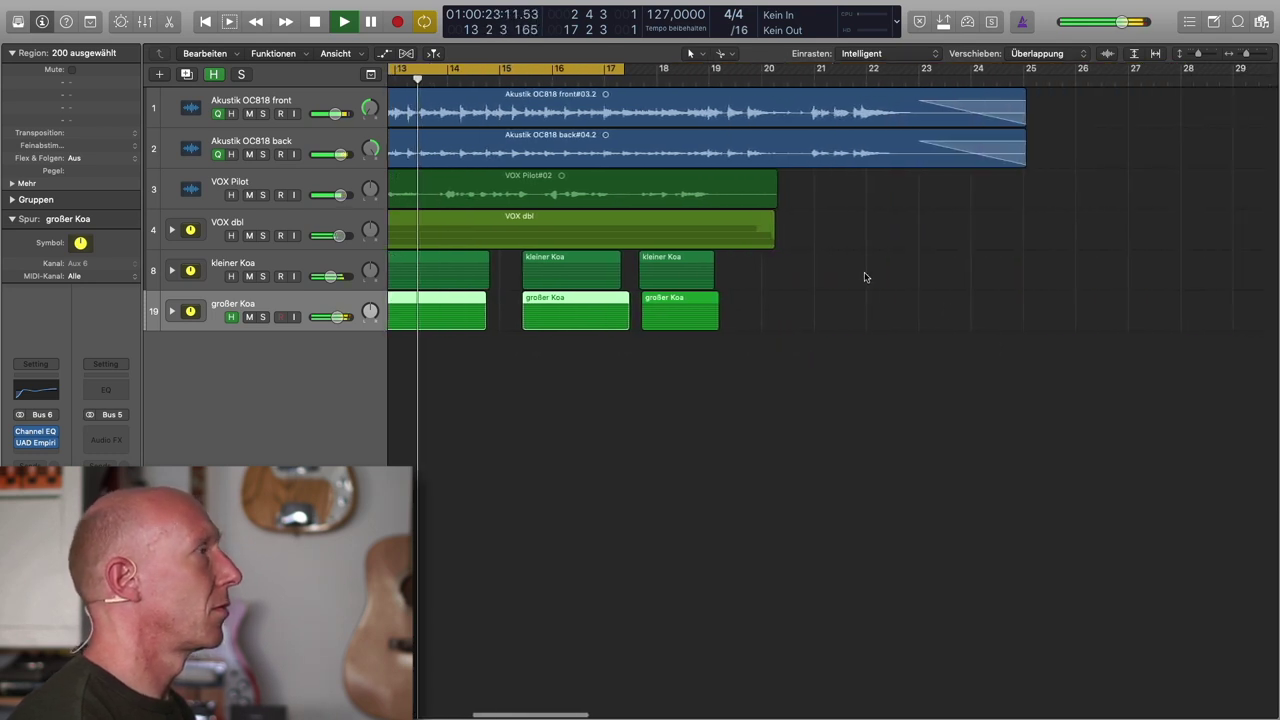
{"action": "left_click_drag", "start_coordinate": [626, 68], "coordinate": [824, 100]}
{"action": "scroll", "coordinate": [916, 386], "scroll_direction": "left", "scroll_amount": 2}
{"action": "scroll", "coordinate": [916, 386], "scroll_direction": "left", "scroll_amount": 1}
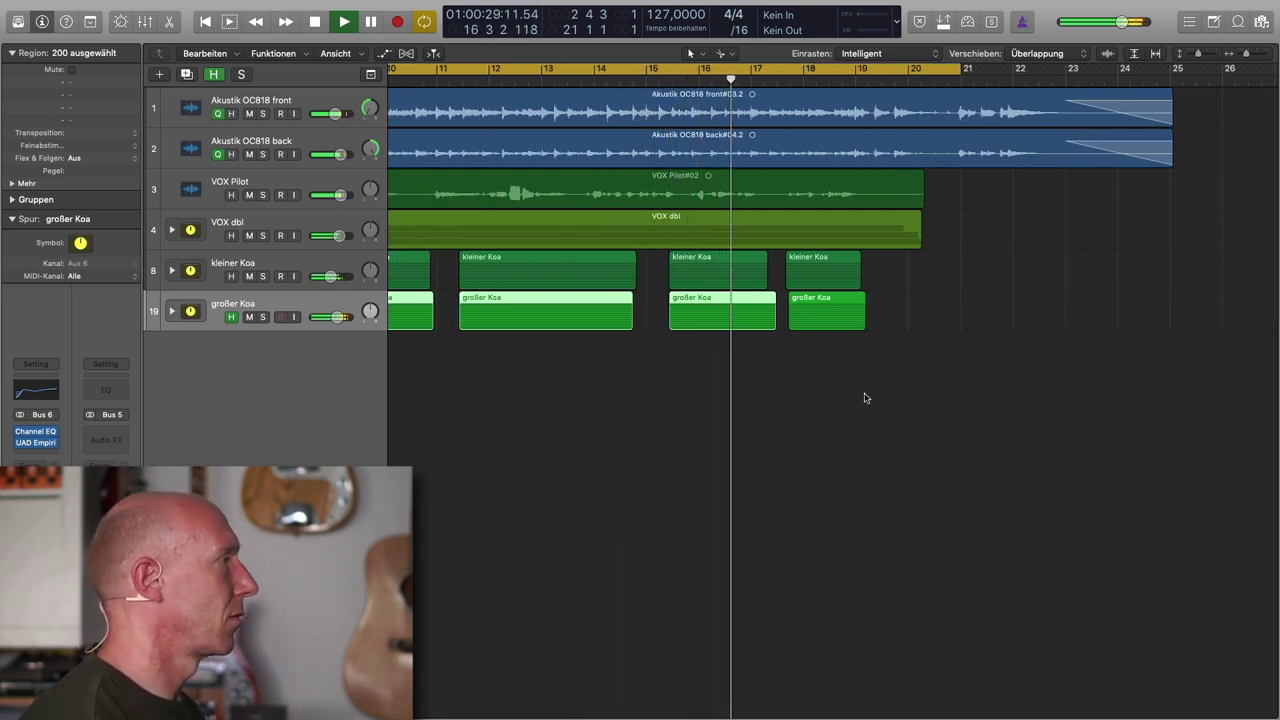
- Solo großer Koa to hear the end of the choir alone, and stop playback
{"action": "left_click", "coordinate": [262, 317]}
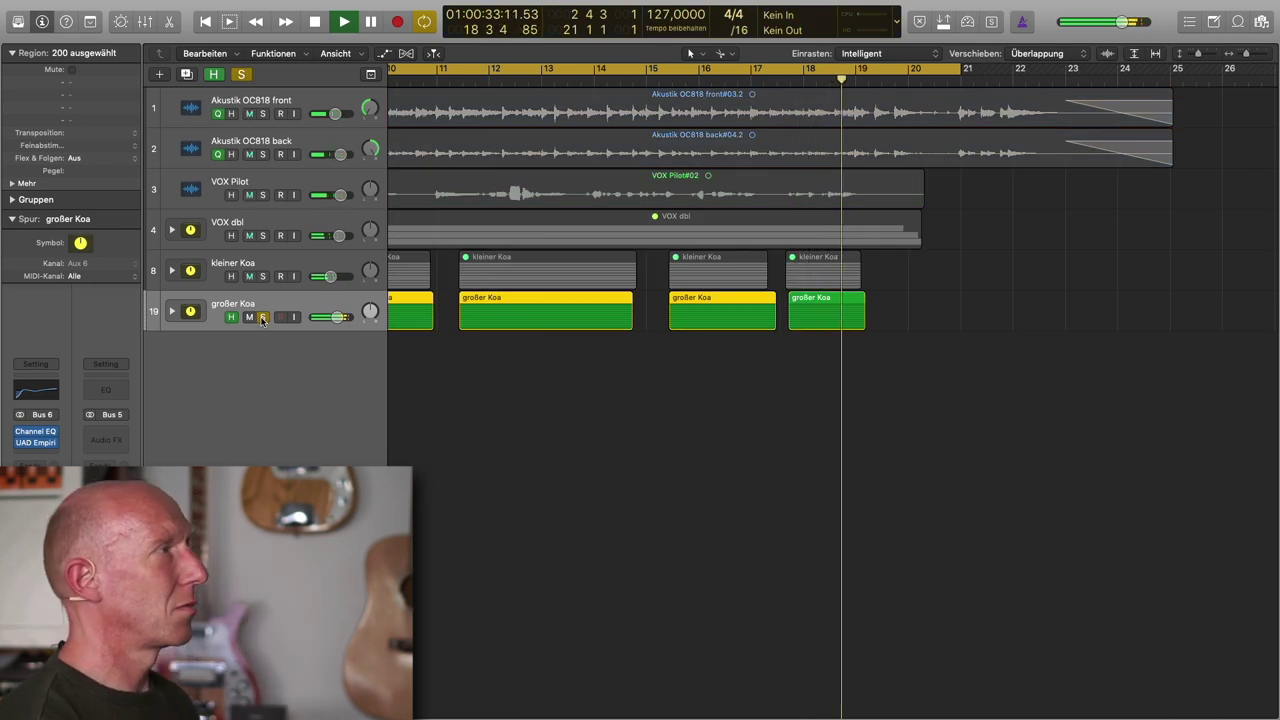
{"action": "key", "text": "space"}
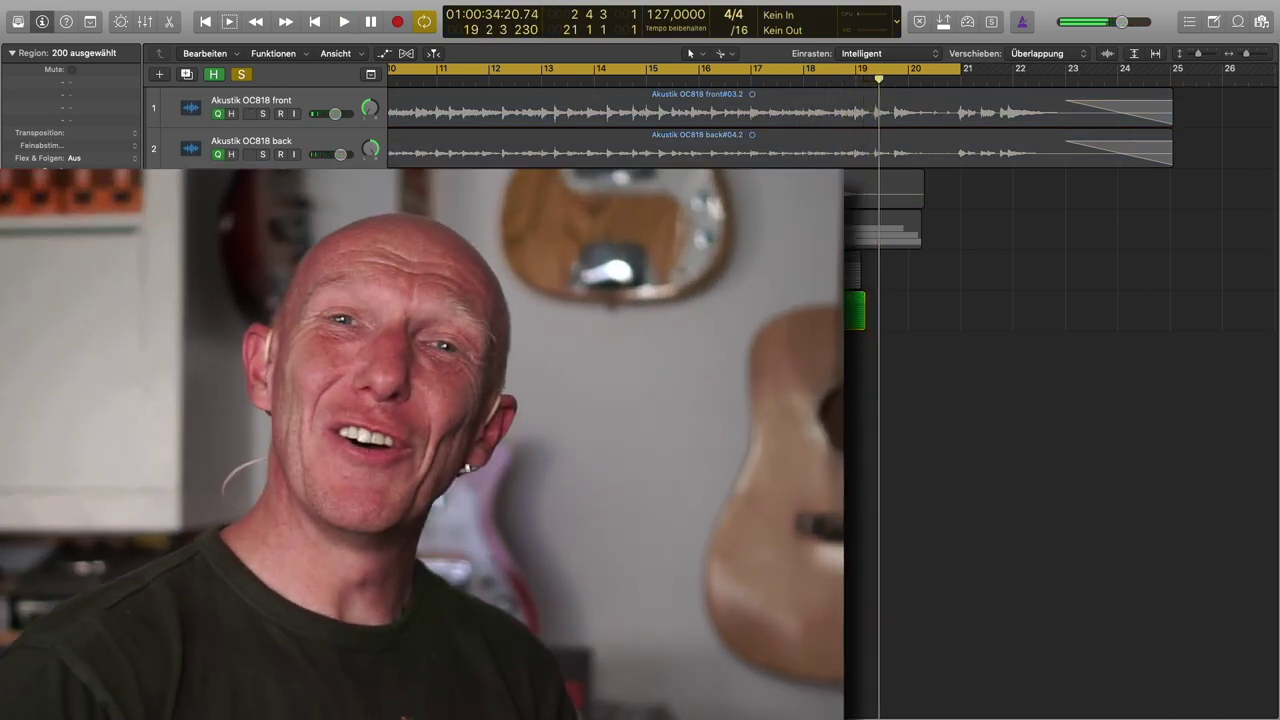